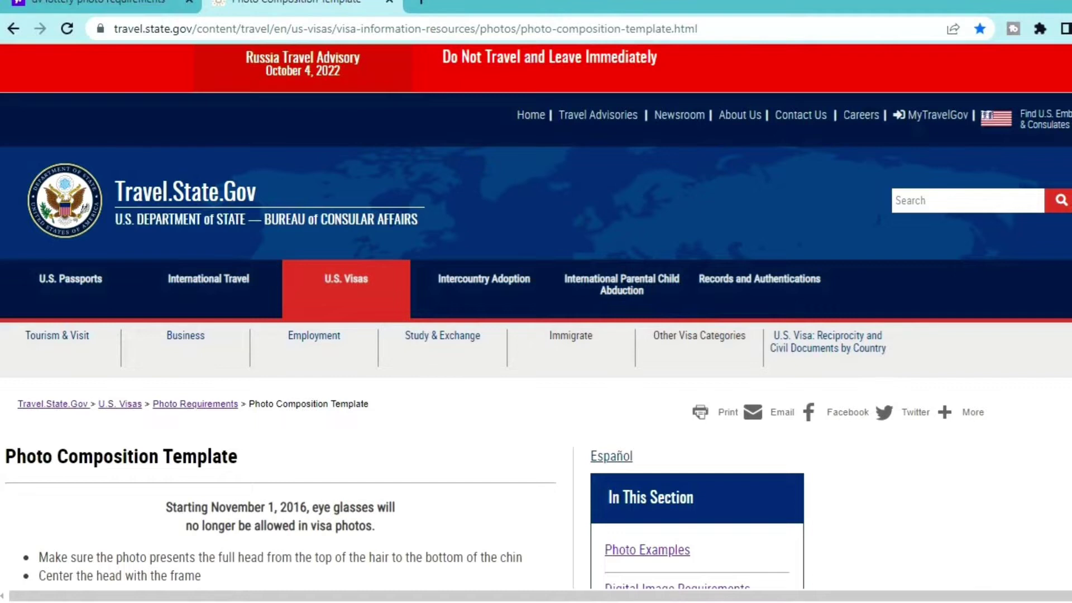
# Step: Find the Digital Image Head Size Template on the photo composition page and bring up the options for its diagram
pyautogui.scroll(-5, 536, 315)
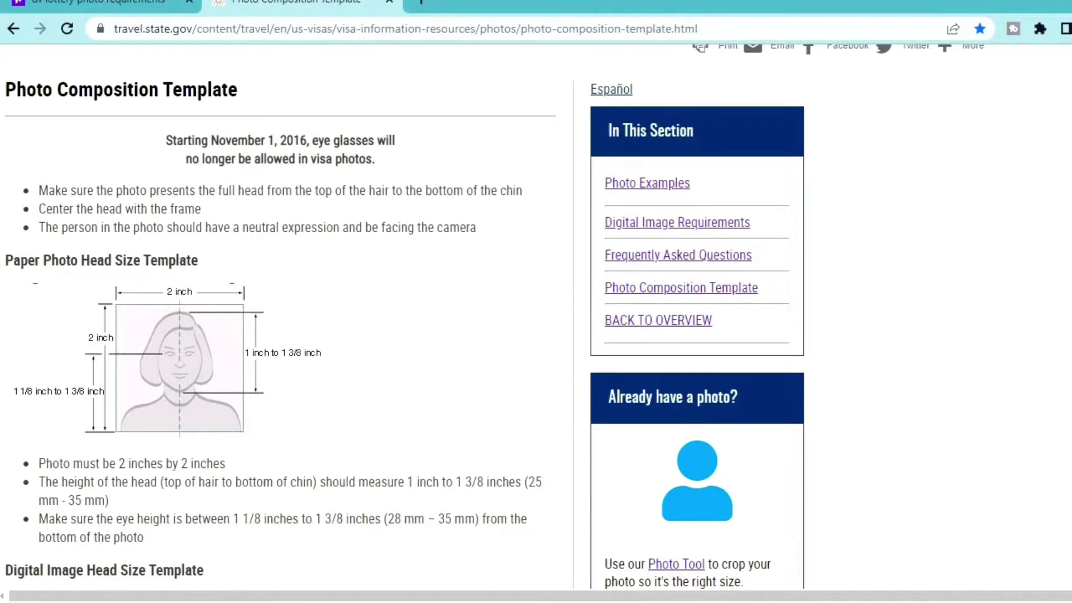
pyautogui.scroll(-5, 495, 316)
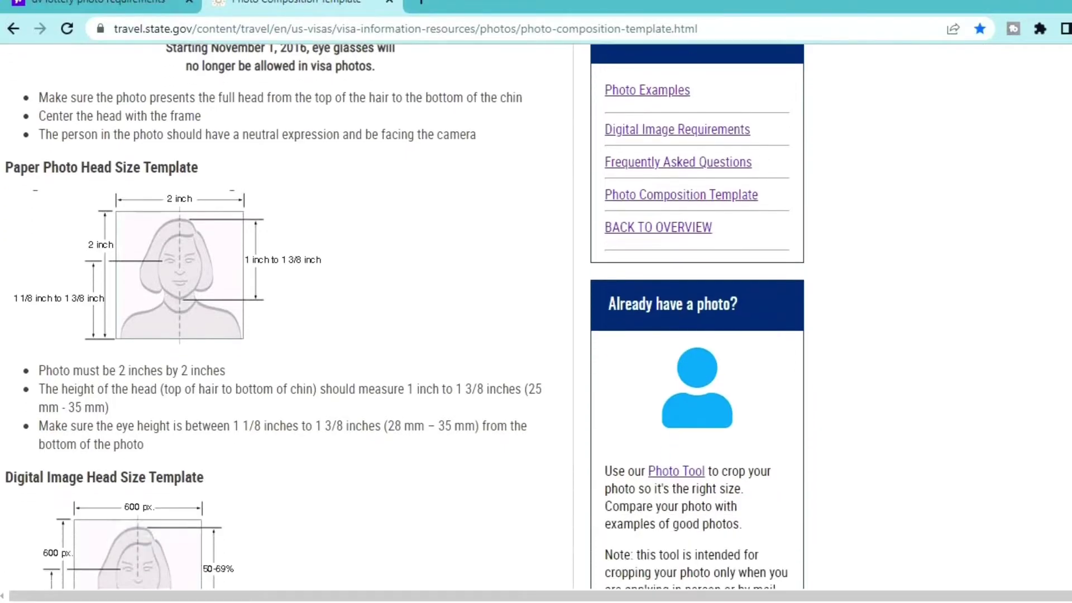
pyautogui.scroll(-4, 405, 317)
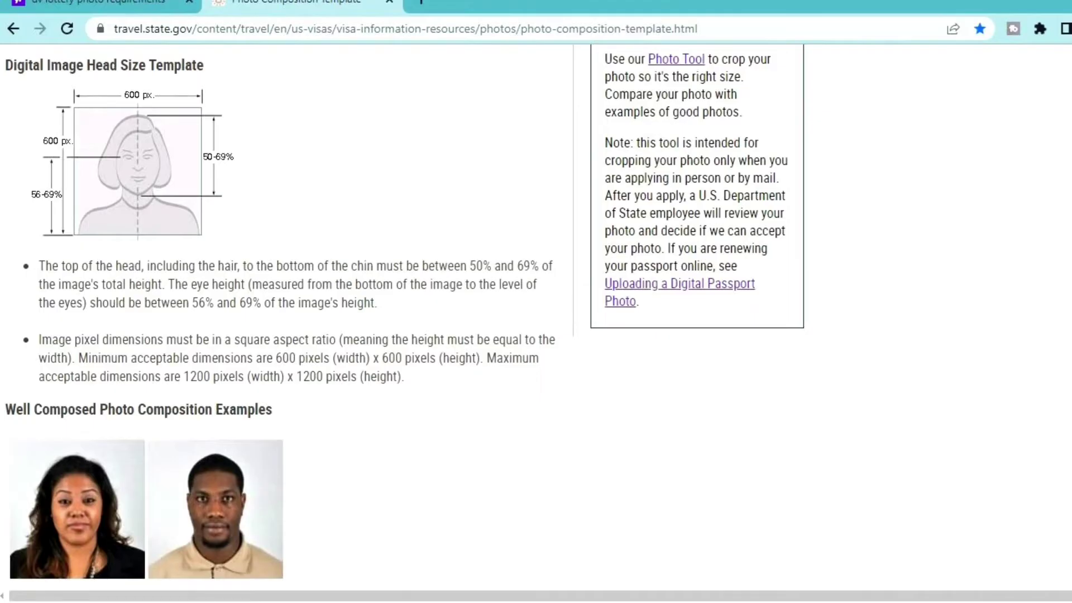
pyautogui.rightClick(129, 156)
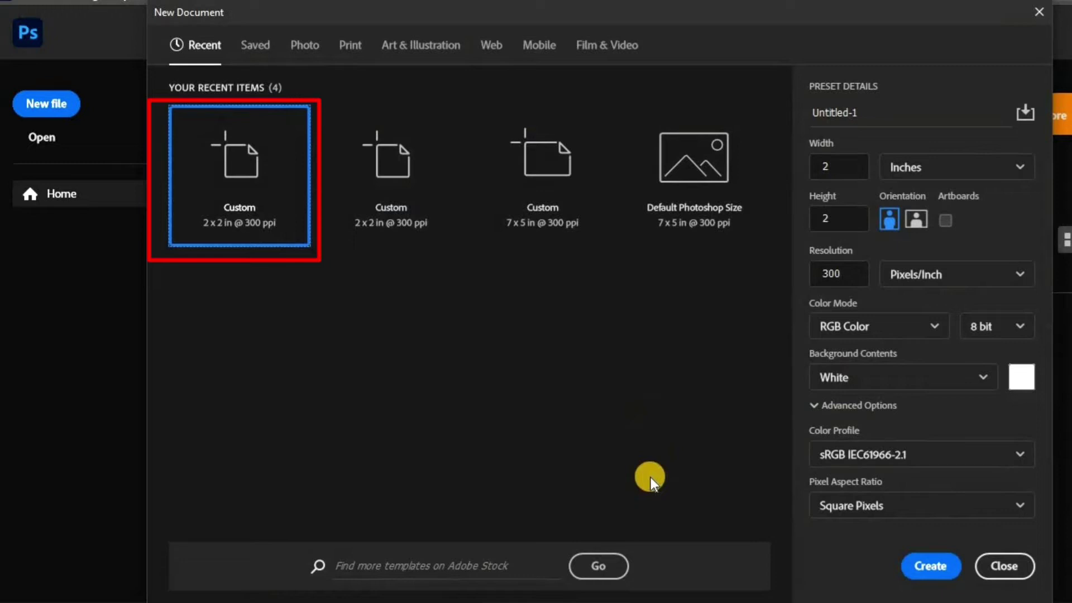
# Step: In Photoshop's new document settings, set the width to 2 inches and keep the height at 2 inches
pyautogui.click(847, 163)
pyautogui.press('BackSpace')
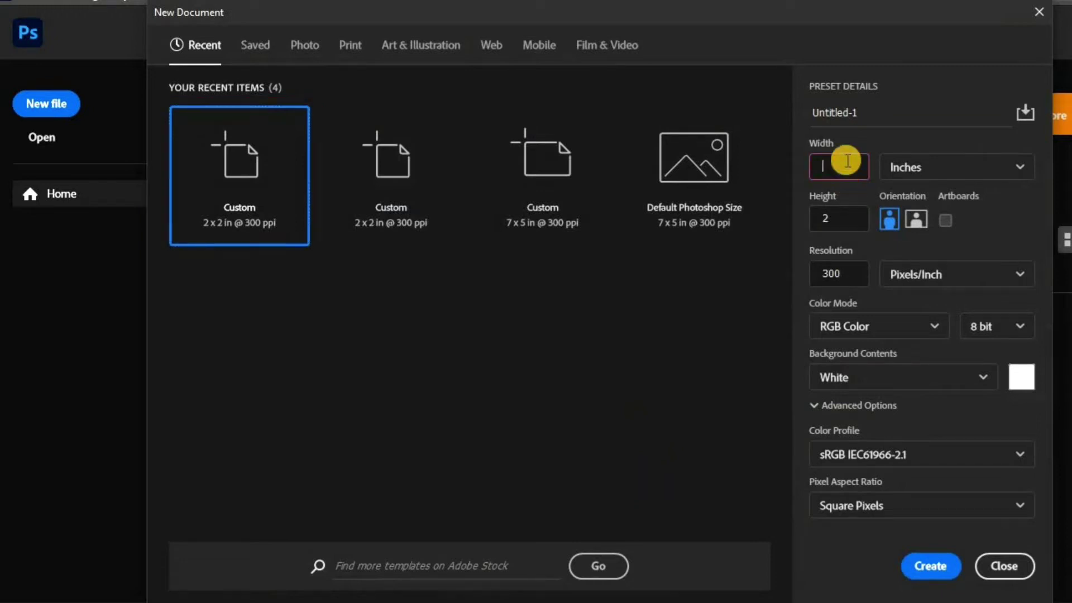
pyautogui.write('2')
pyautogui.click(921, 168)
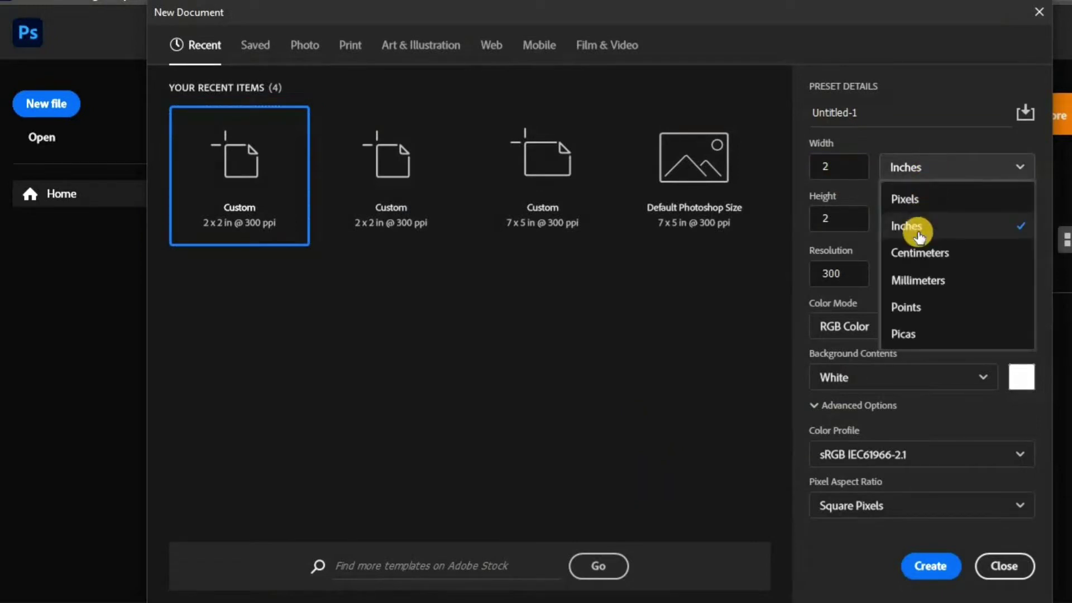
pyautogui.click(919, 236)
pyautogui.click(837, 217)
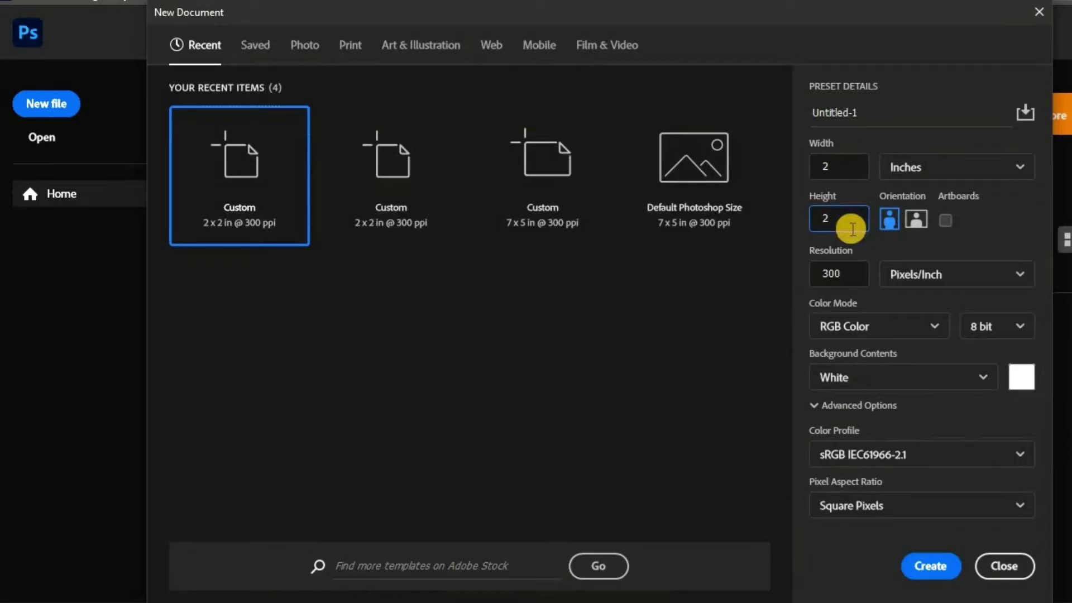
# Step: Set the resolution to 300 pixels/inch and the background contents to White, and create the document
pyautogui.doubleClick(854, 276)
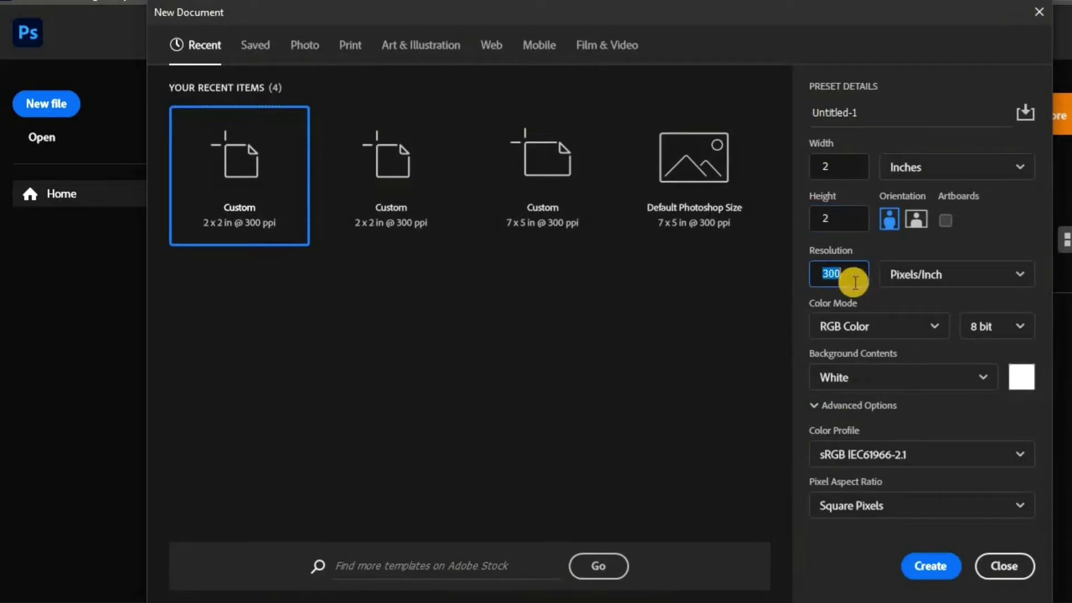
pyautogui.press('BackSpace')
pyautogui.write('300')
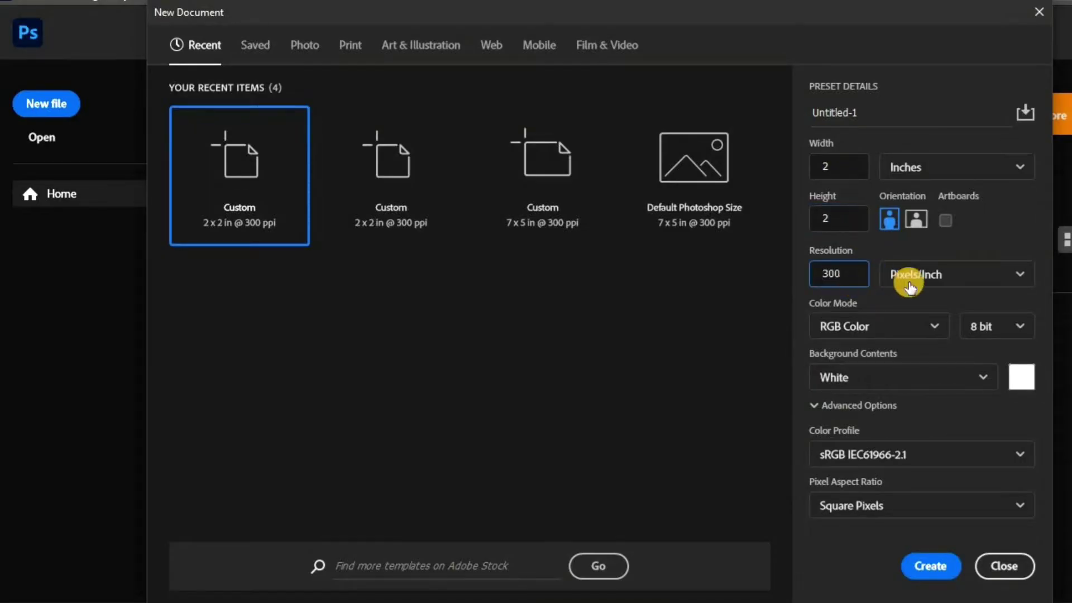
pyautogui.click(914, 276)
pyautogui.click(918, 304)
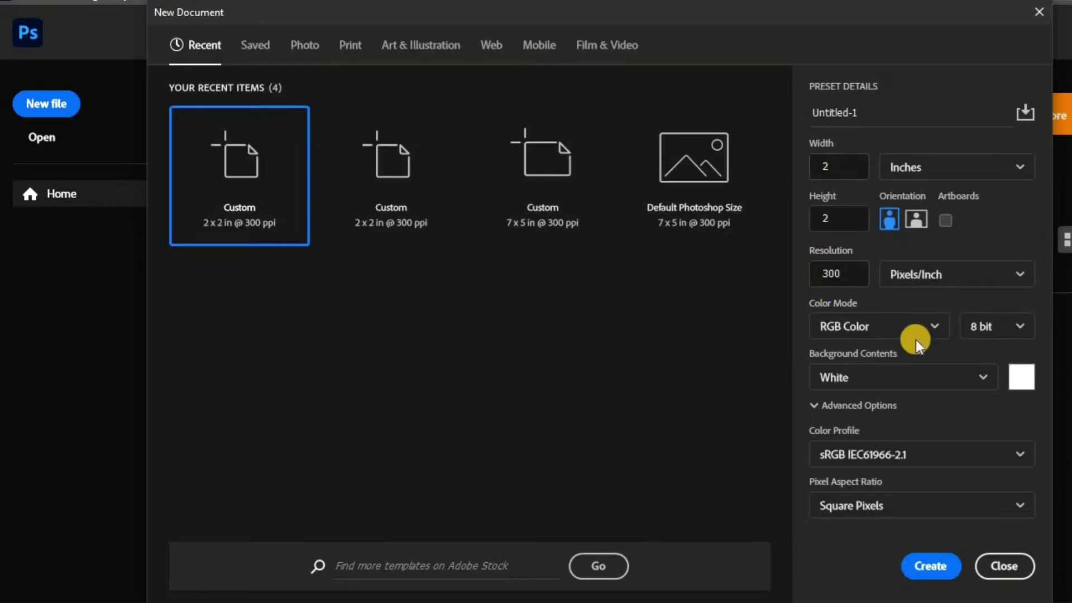
pyautogui.click(933, 370)
pyautogui.click(870, 418)
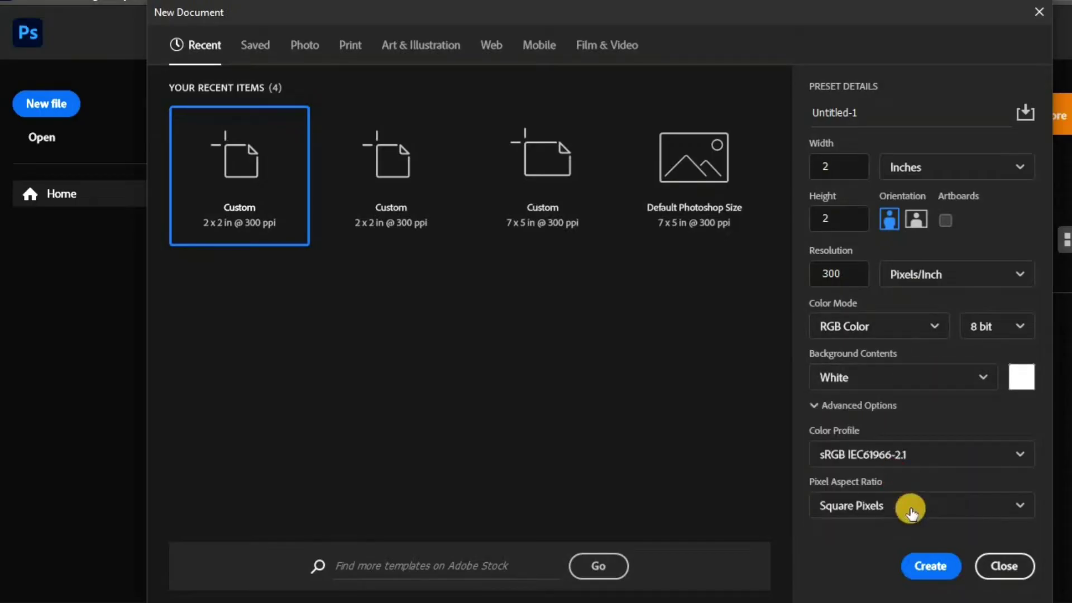
pyautogui.click(929, 565)
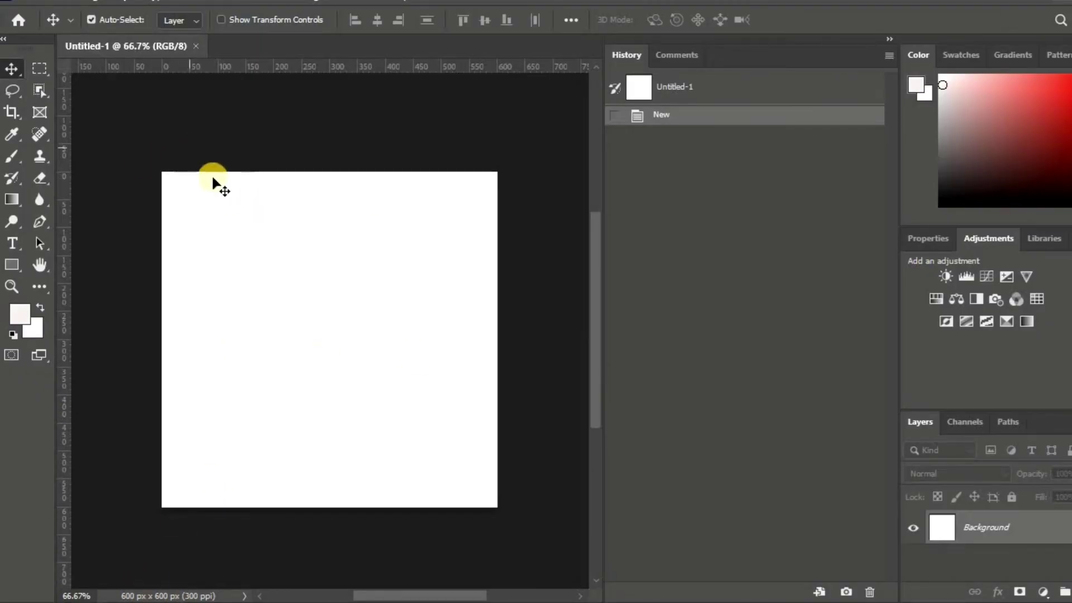
pyautogui.press('ctrl')
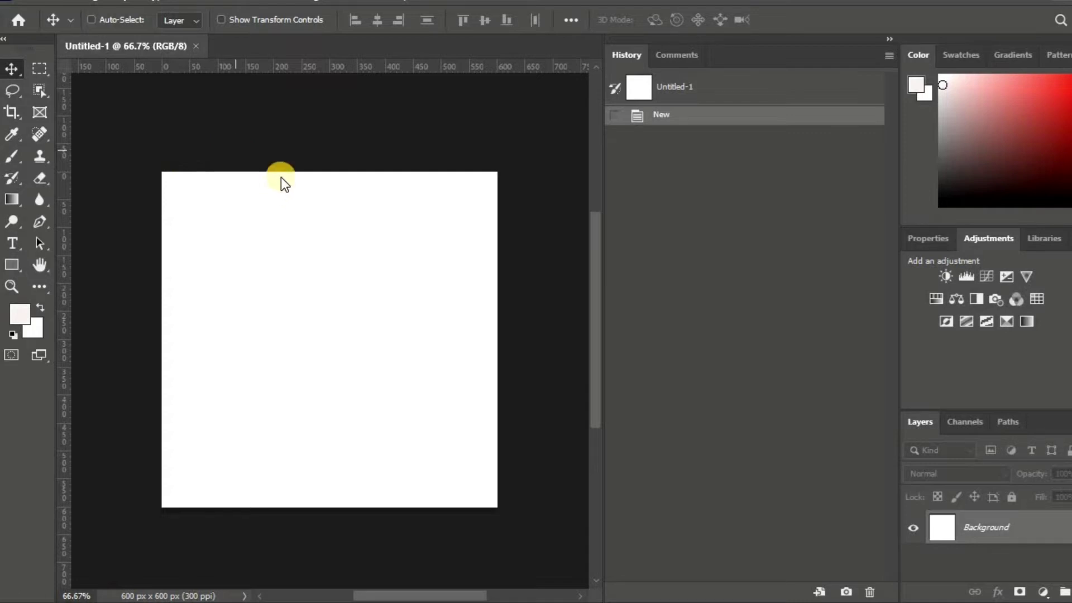
pyautogui.hotkey('ctrl', 'o')
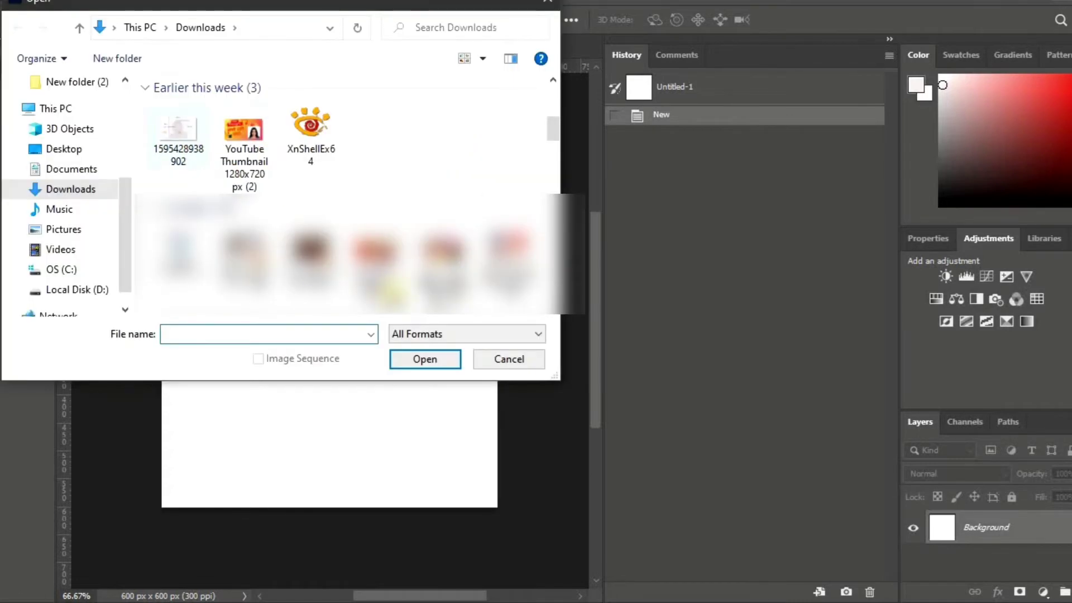
pyautogui.click(178, 131)
pyautogui.click(417, 357)
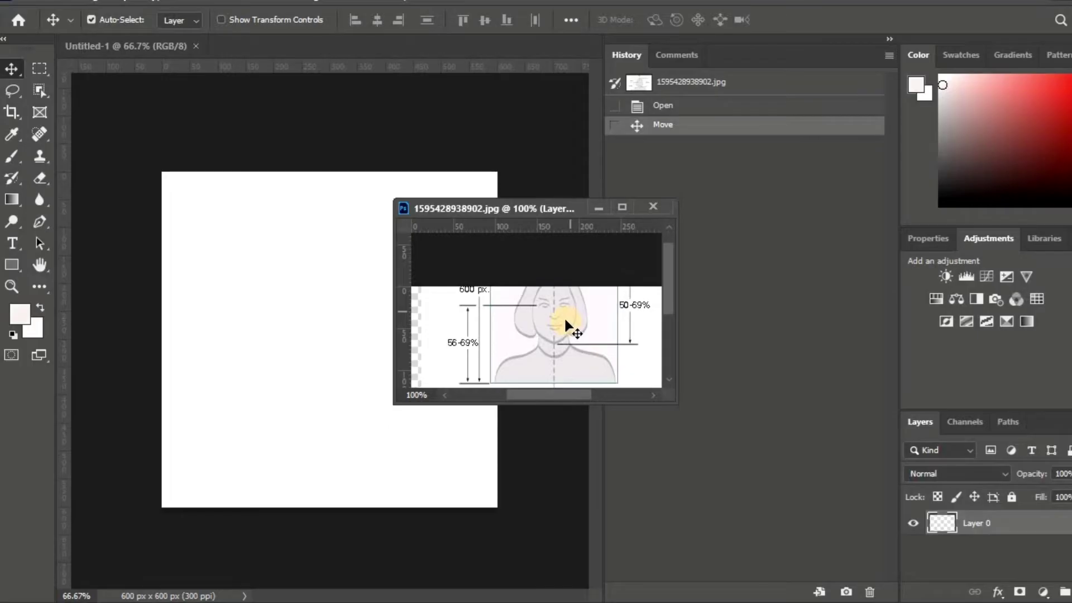
# Step: Copy the head size template into the blank Untitled-1 document and close the source image without saving
pyautogui.moveTo(564, 316); pyautogui.dragTo(313, 305)
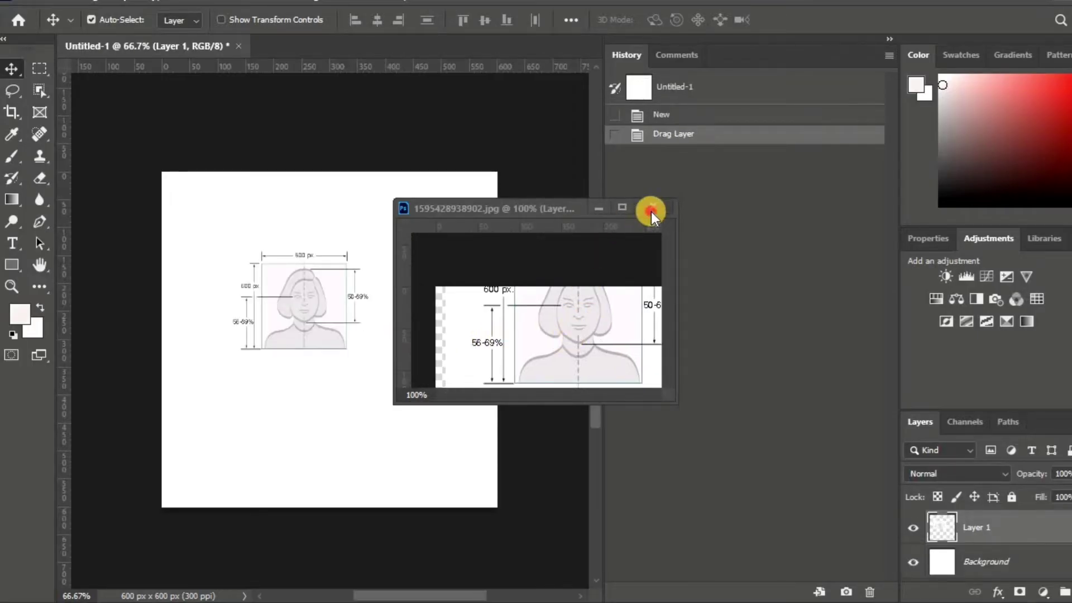
pyautogui.click(475, 360)
pyautogui.hotkey('ctrl', 'w')
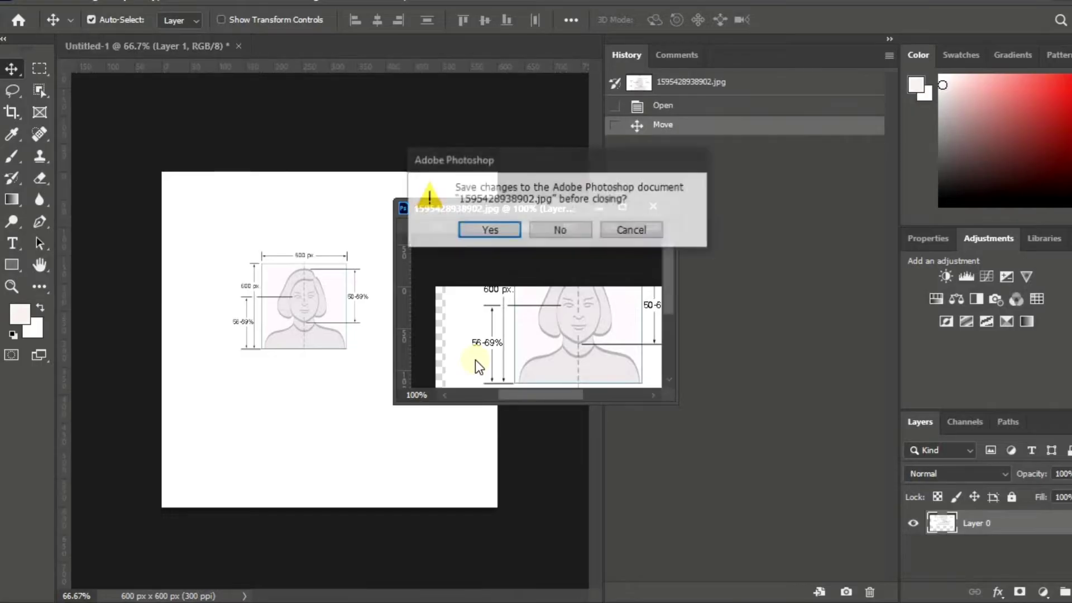
pyautogui.press('n')
# Step: Scale the template layer proportionally to about 395% and move it so the portrait frame fills the square canvas
pyautogui.hotkey('ctrl', 't')
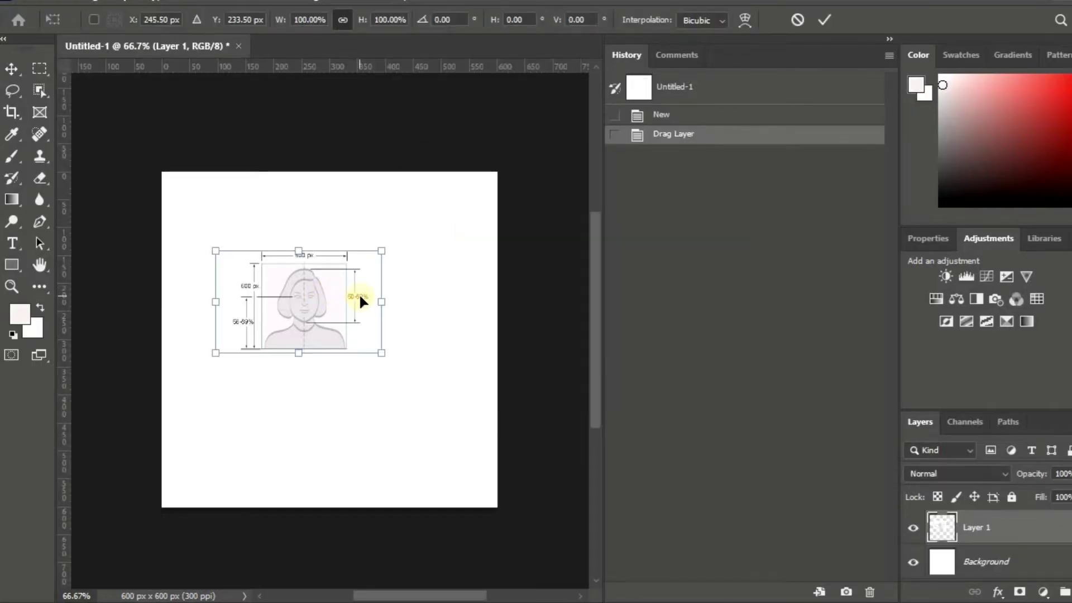
pyautogui.hotkey('ctrl', '-')
pyautogui.moveTo(367, 348); pyautogui.dragTo(517, 536)
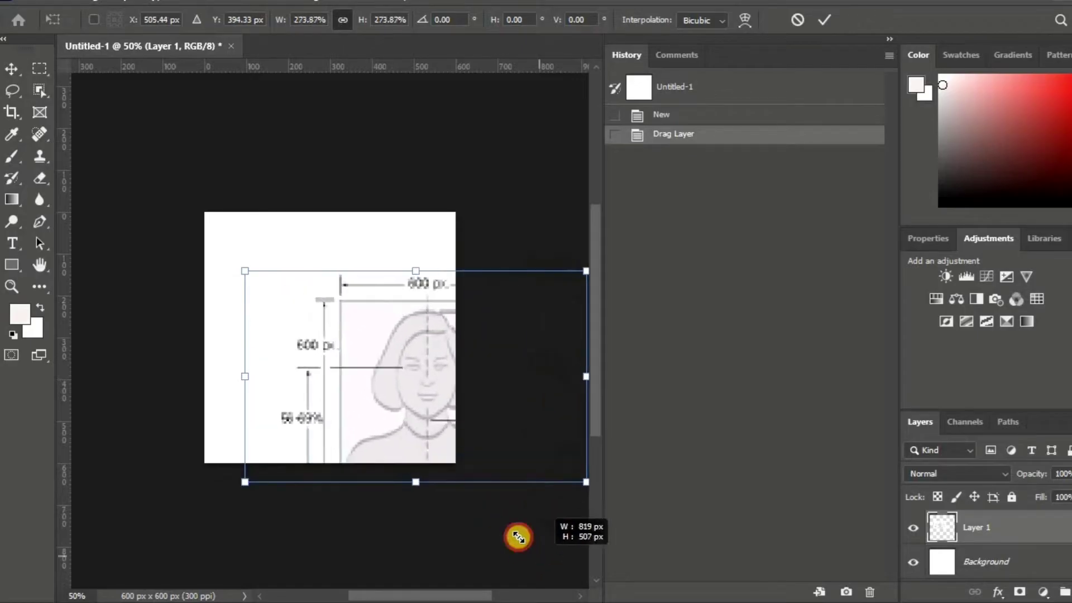
pyautogui.moveTo(404, 366); pyautogui.dragTo(272, 280)
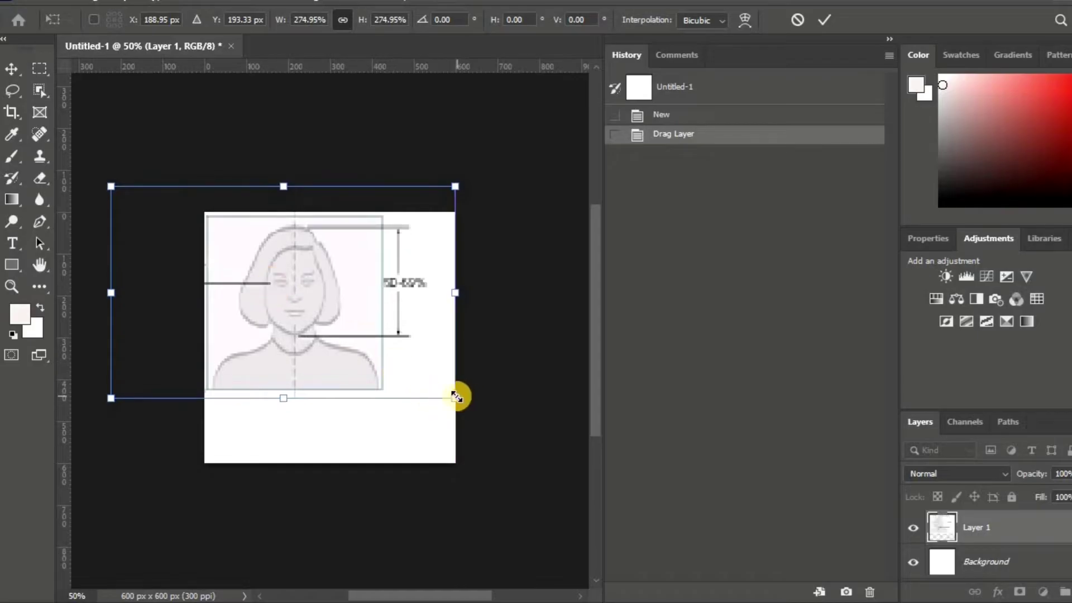
pyautogui.moveTo(457, 396); pyautogui.dragTo(581, 540)
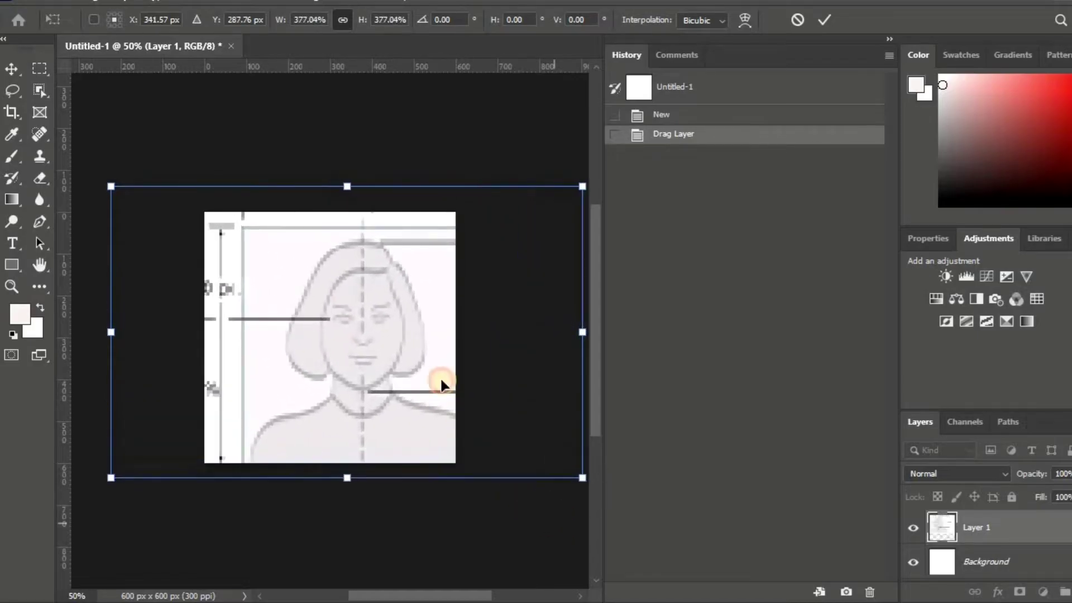
pyautogui.moveTo(410, 333); pyautogui.dragTo(375, 323)
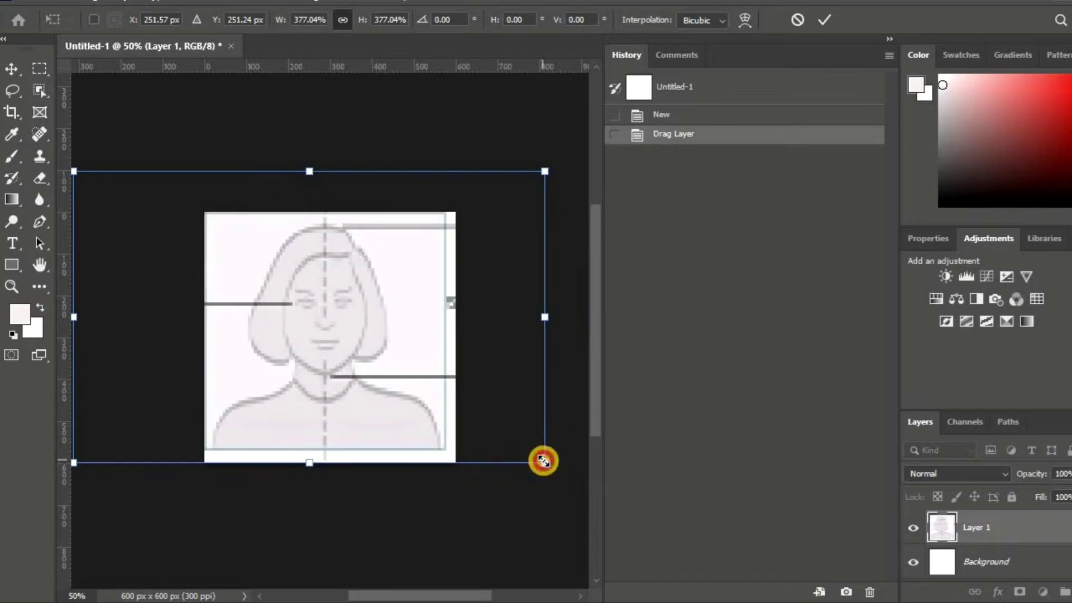
pyautogui.moveTo(543, 458); pyautogui.dragTo(558, 483)
# Step: Nudge the enlarged template until its frame lines up with the canvas edges, and apply the transform
pyautogui.press('Left')
pyautogui.press('Left')
pyautogui.press('Left')
pyautogui.press('Left')
pyautogui.press('Left')
pyautogui.press('Left')
pyautogui.press('Left')
pyautogui.press('Left')
pyautogui.press('Left')
pyautogui.press('Left')
pyautogui.press('Left')
pyautogui.press('Left')
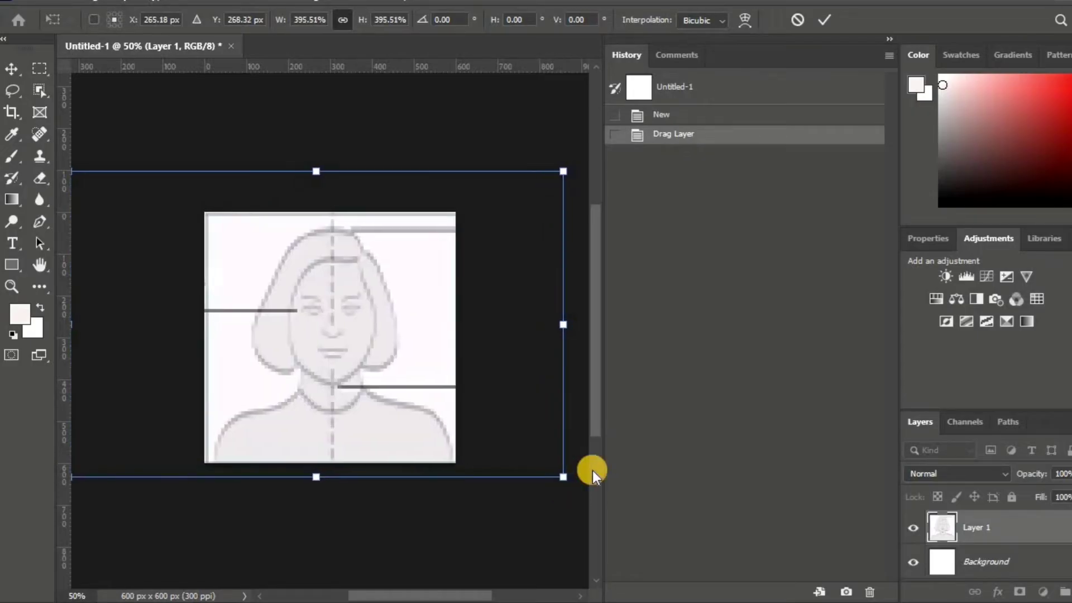
pyautogui.press('Up')
pyautogui.press('Up')
pyautogui.press('Right')
pyautogui.press('Right')
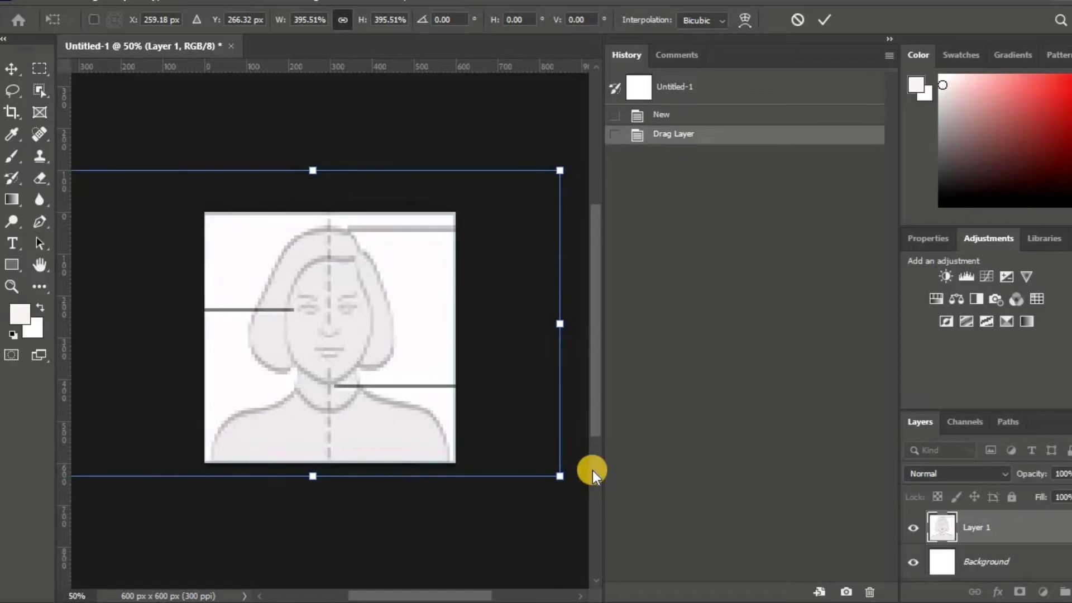
pyautogui.press('Return')
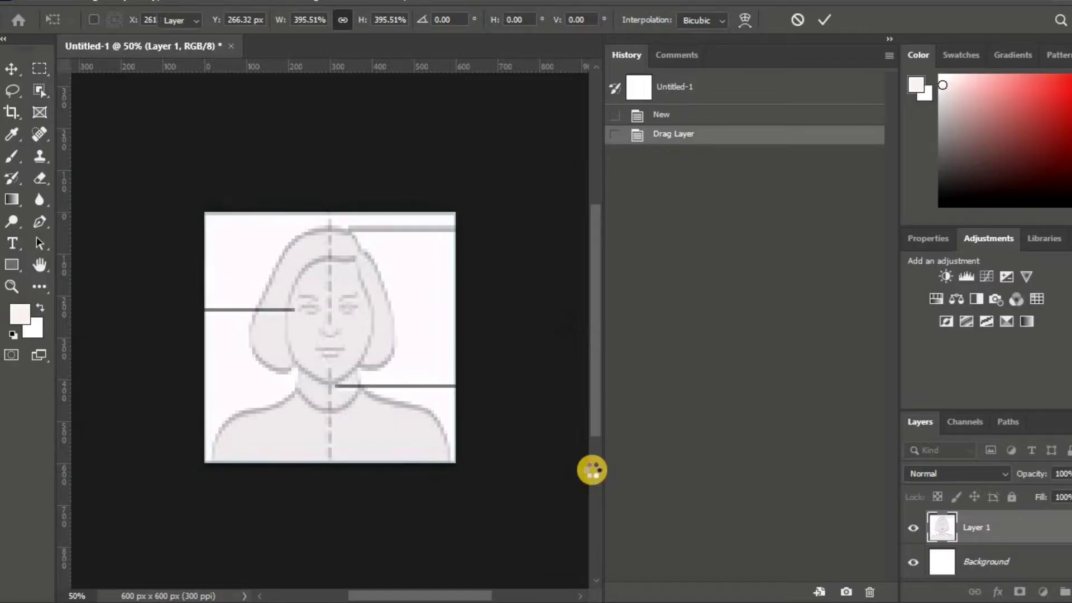
pyautogui.press('Up')
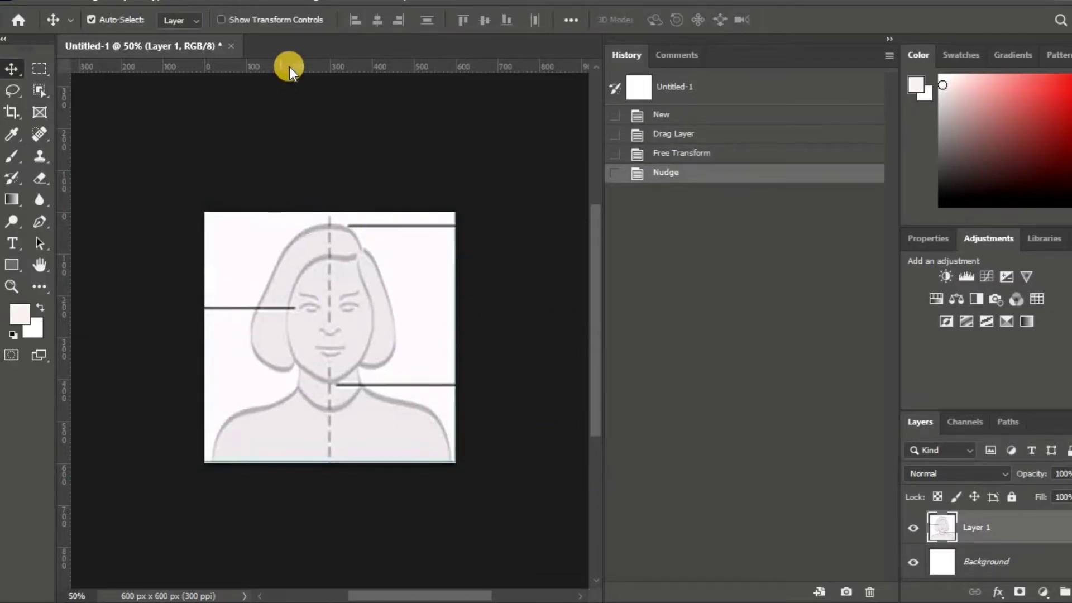
# Step: Add horizontal guides at the template's hair top, eye line and chin, plus a vertical guide along the face's centre line
pyautogui.hotkey('ctrl', 'r')
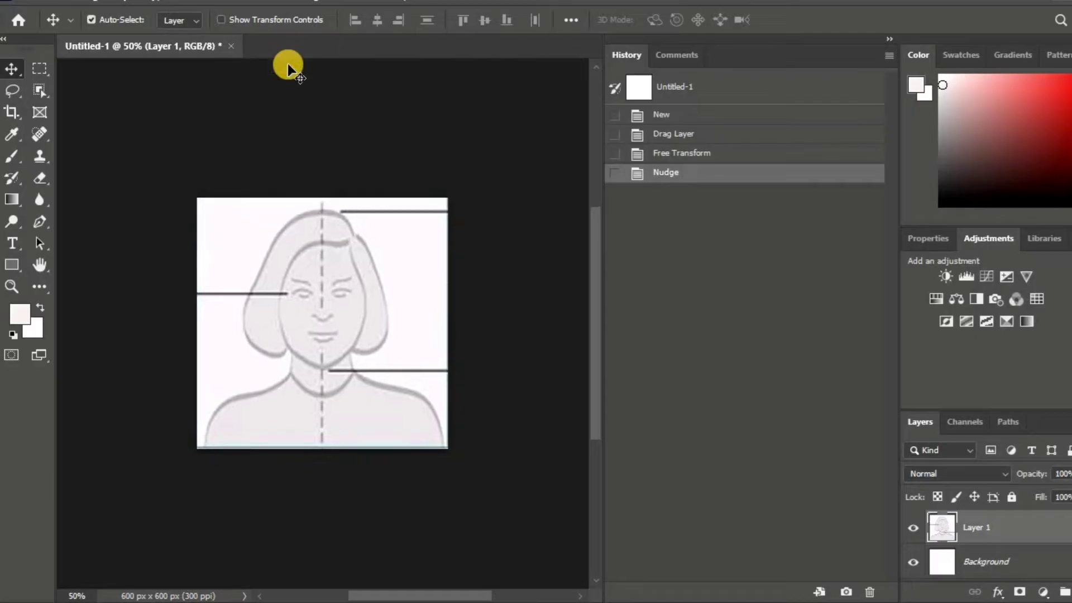
pyautogui.hotkey('ctrl', 'r')
pyautogui.moveTo(289, 65); pyautogui.dragTo(366, 219)
pyautogui.moveTo(322, 72); pyautogui.dragTo(345, 301)
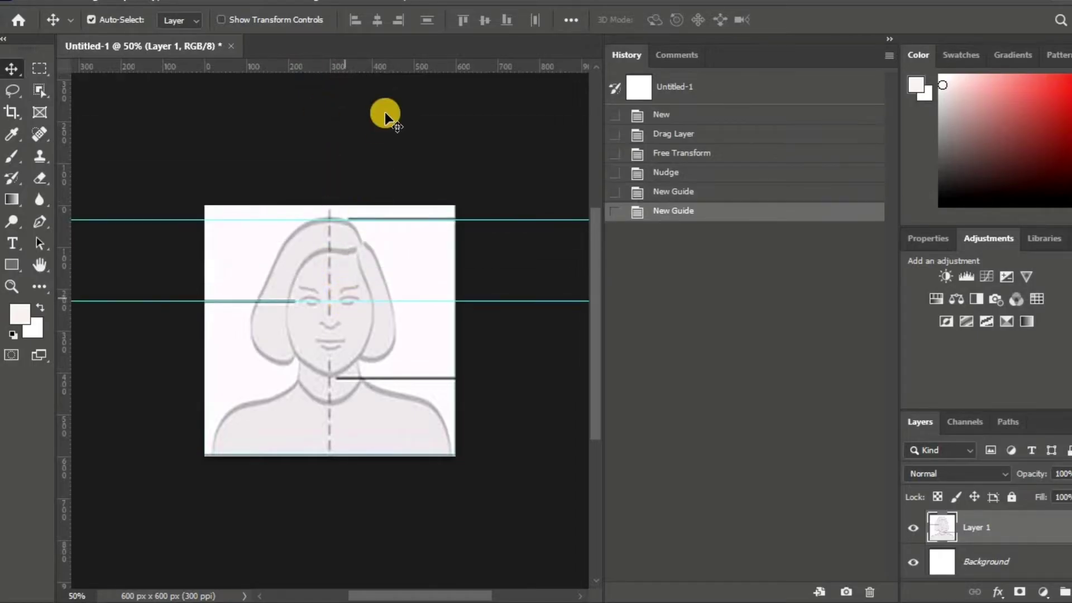
pyautogui.moveTo(390, 71); pyautogui.dragTo(401, 379)
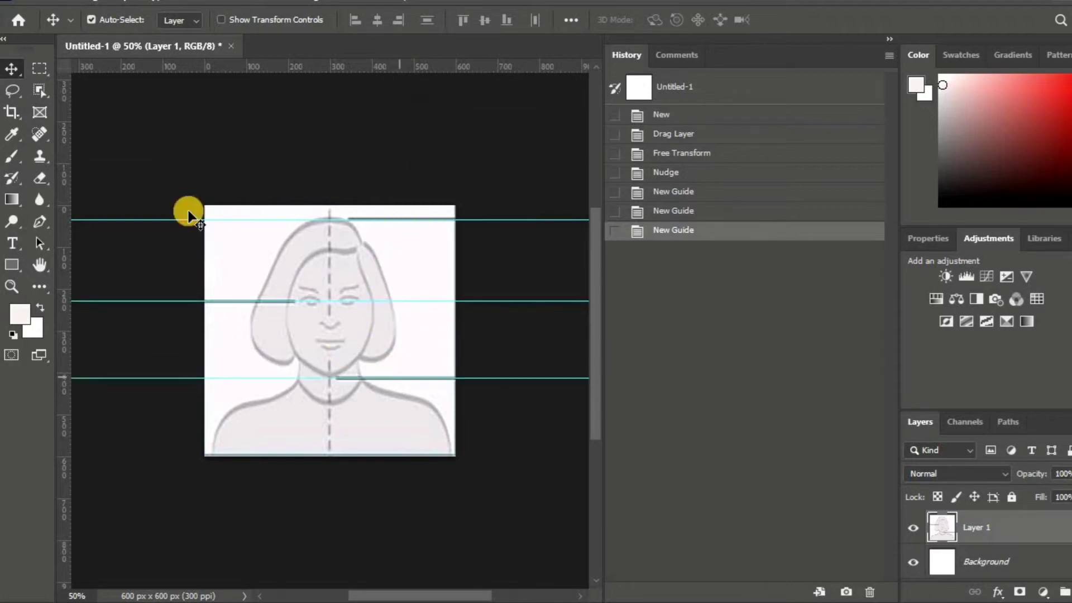
pyautogui.moveTo(61, 150); pyautogui.dragTo(325, 227)
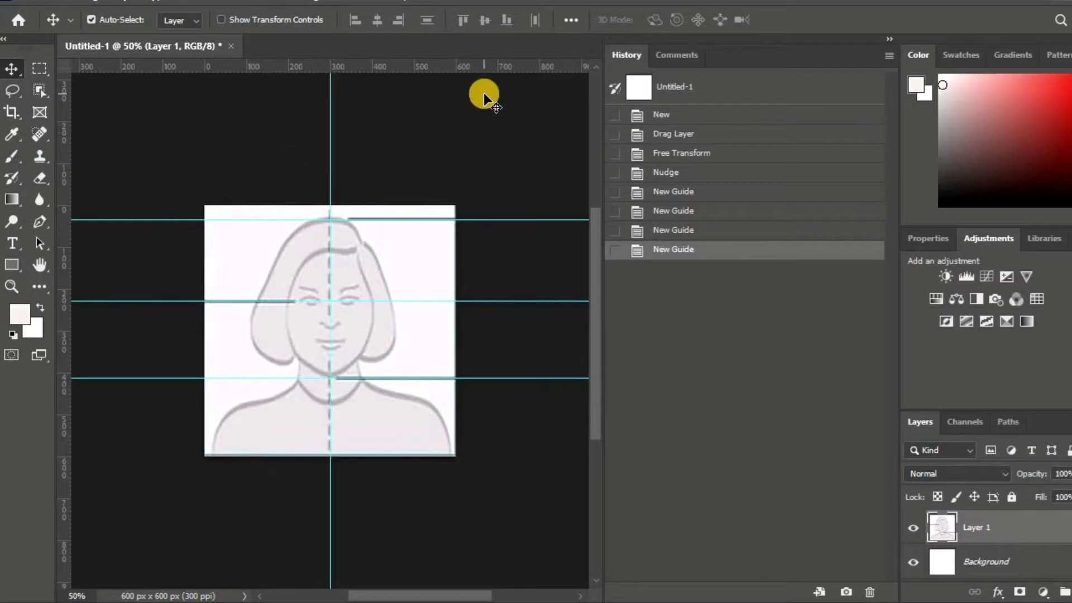
# Step: Hide the template layer so only the guides remain over the white background
pyautogui.click(914, 528)
pyautogui.click(914, 528)
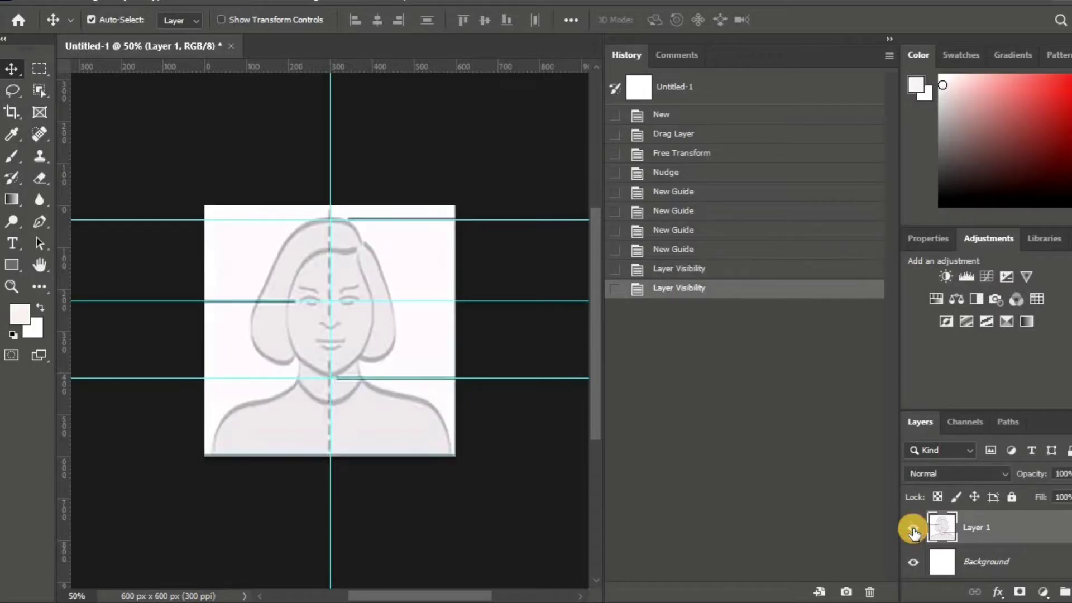
pyautogui.click(914, 528)
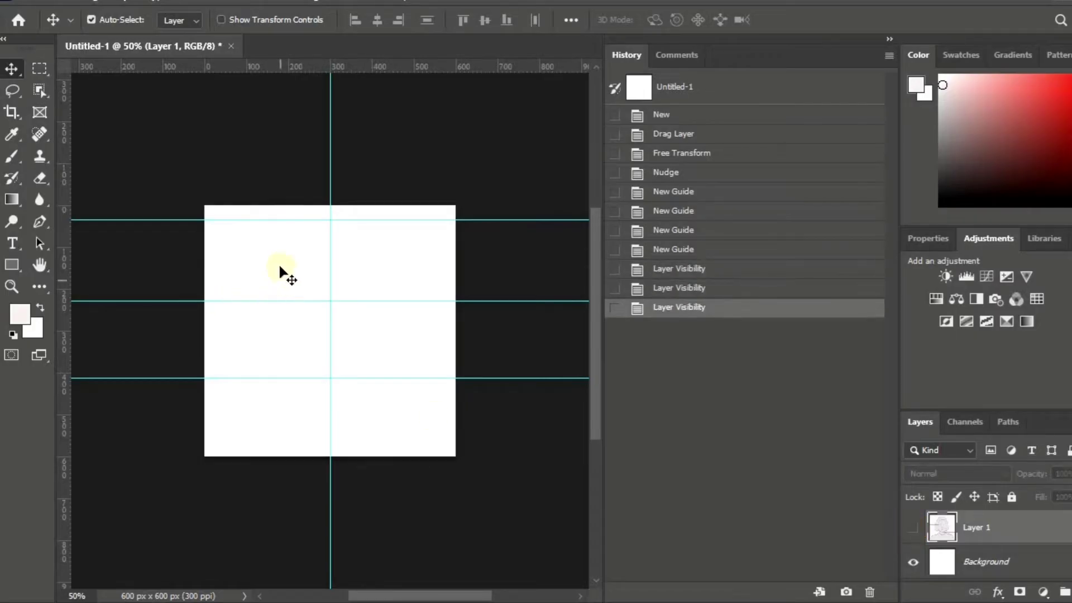
# Step: Open the portrait photo IMG_1238 from New folder (2) on the Desktop
pyautogui.press('ctrl')
pyautogui.hotkey('ctrl', 'o')
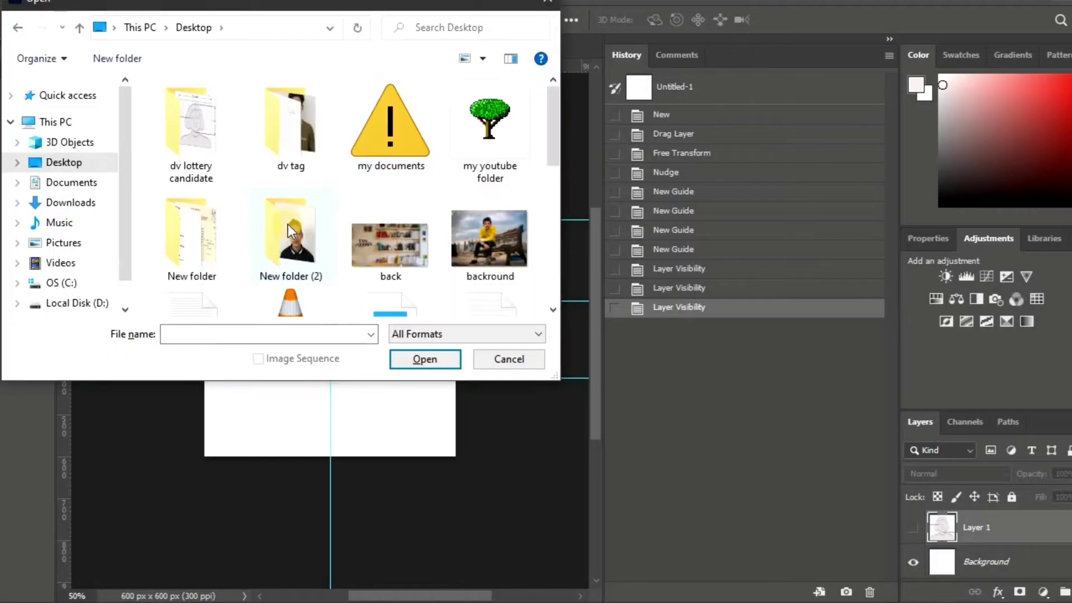
pyautogui.doubleClick(287, 229)
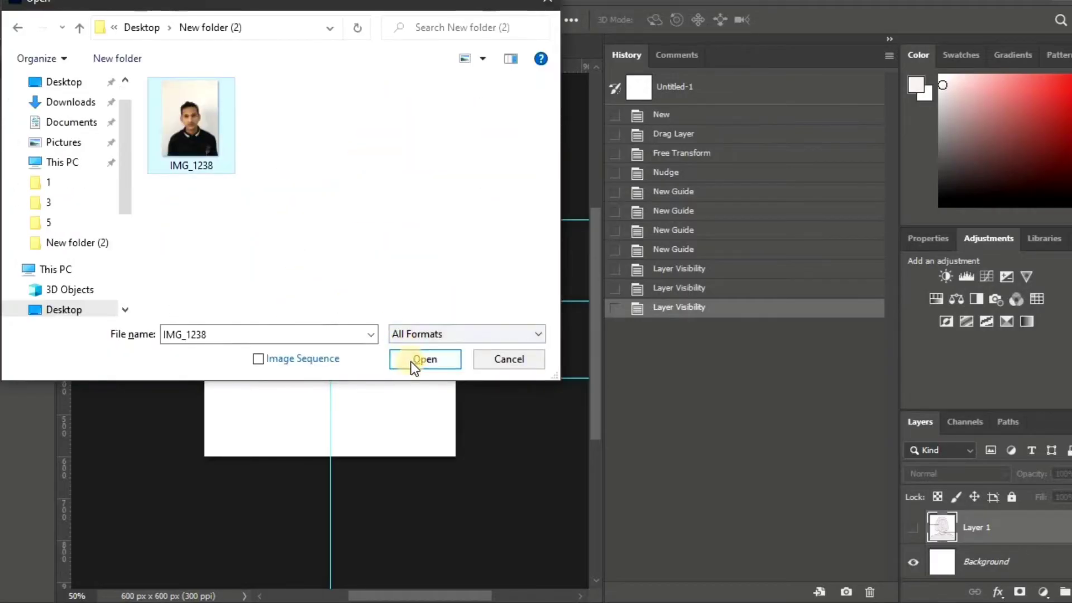
pyautogui.click(411, 360)
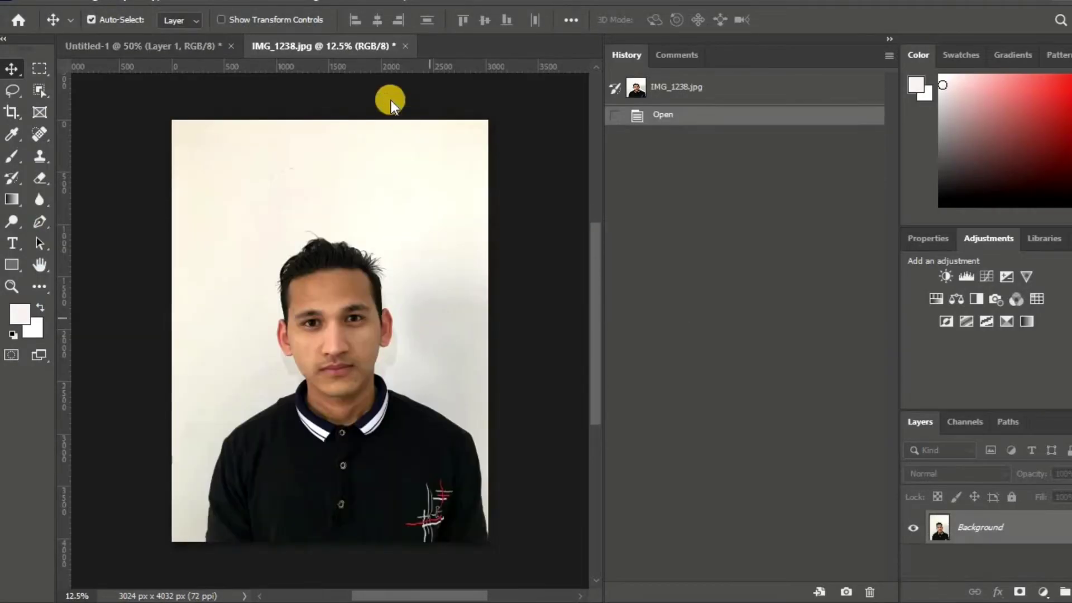
# Step: Copy the portrait photo into the Untitled-1 document and scale it down proportionally to about 15% with Free Transform
pyautogui.moveTo(338, 290); pyautogui.dragTo(206, 73)
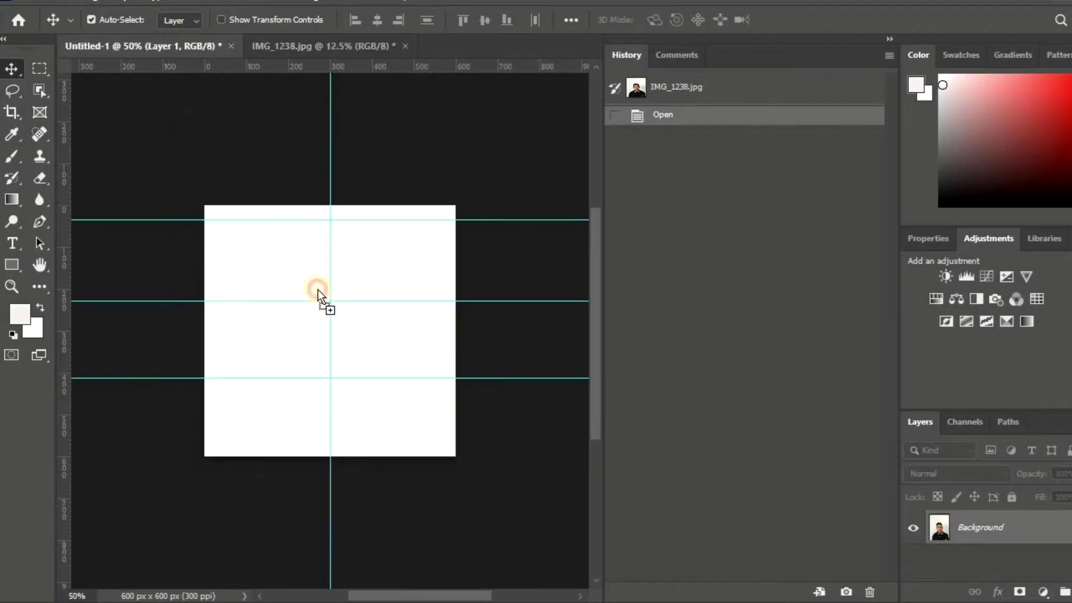
pyautogui.moveTo(317, 289); pyautogui.dragTo(317, 291)
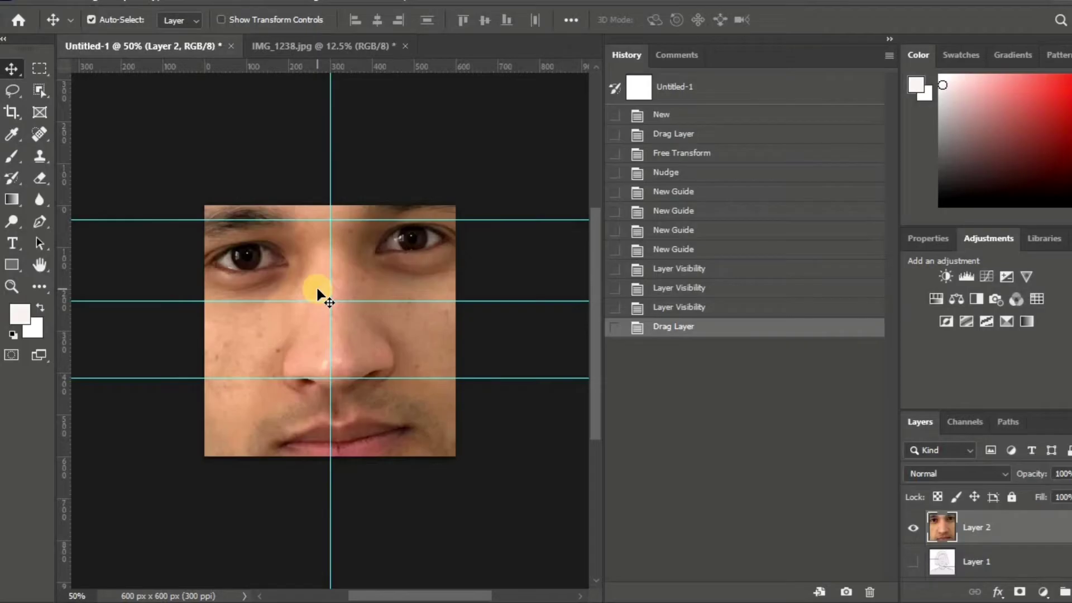
pyautogui.hotkey('ctrl', '-')
pyautogui.hotkey('ctrl', '-')
pyautogui.hotkey('ctrl', '-')
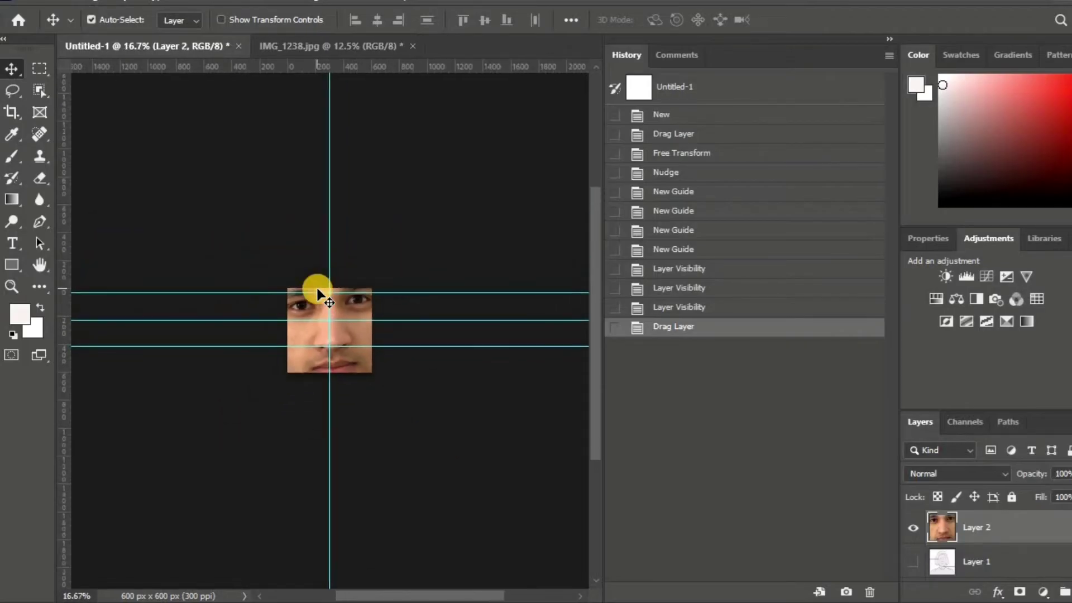
pyautogui.press('ctrl')
pyautogui.hotkey('ctrl', 't')
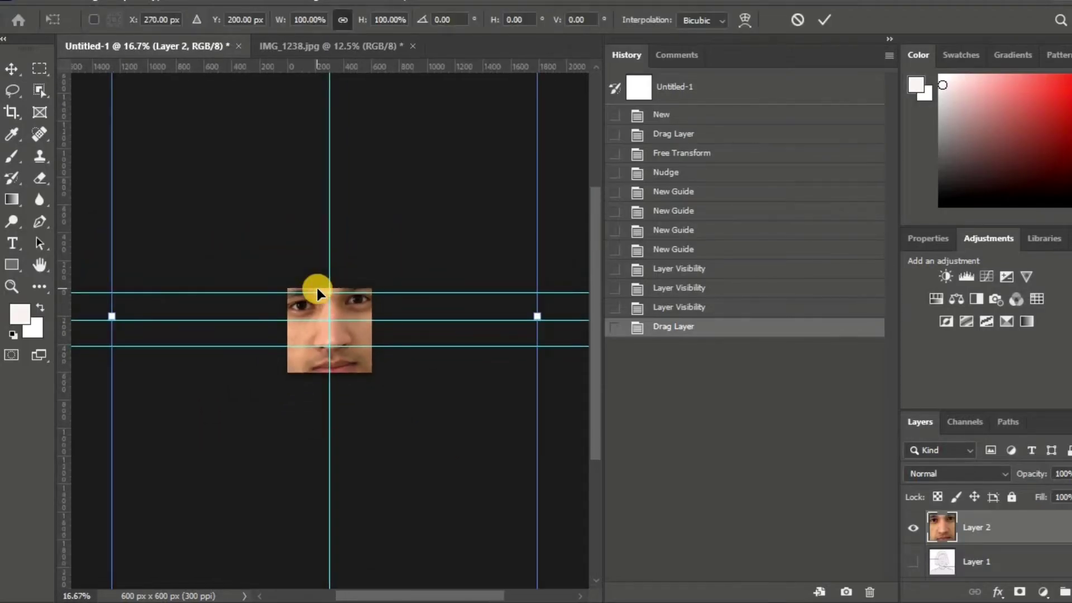
pyautogui.hotkey('ctrl', '-')
pyautogui.hotkey('ctrl', '-')
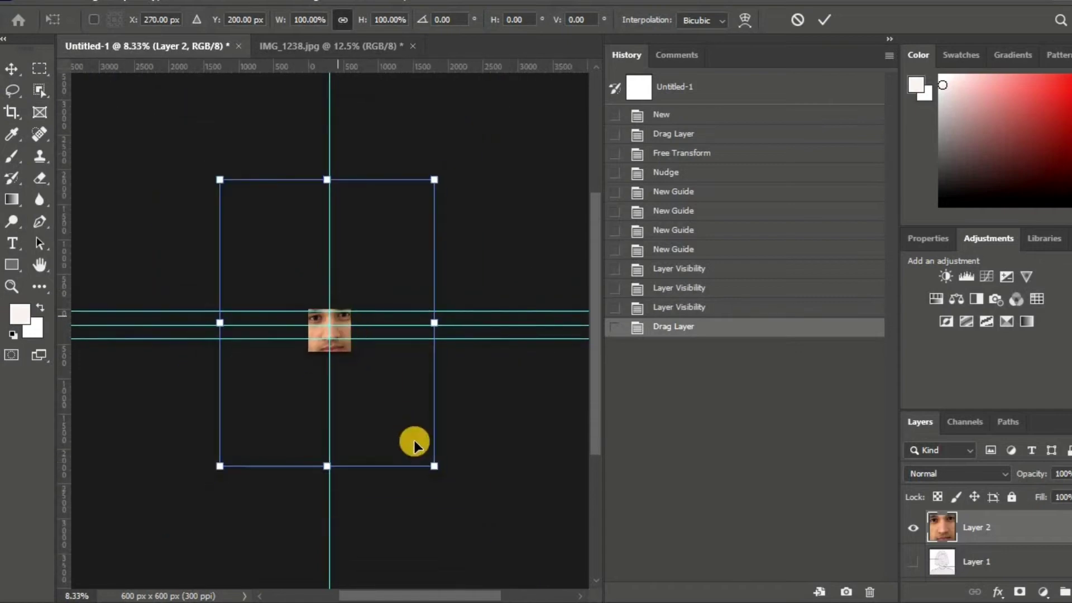
pyautogui.moveTo(434, 467); pyautogui.dragTo(335, 335)
# Step: Enlarge the portrait proportionally to about 25.5% and position the head over the guides, centred at about X 300 px, Y 246 px
pyautogui.hotkey('ctrl', '+')
pyautogui.hotkey('ctrl', '+')
pyautogui.hotkey('ctrl', '+')
pyautogui.hotkey('ctrl', '+')
pyautogui.hotkey('ctrl', '+')
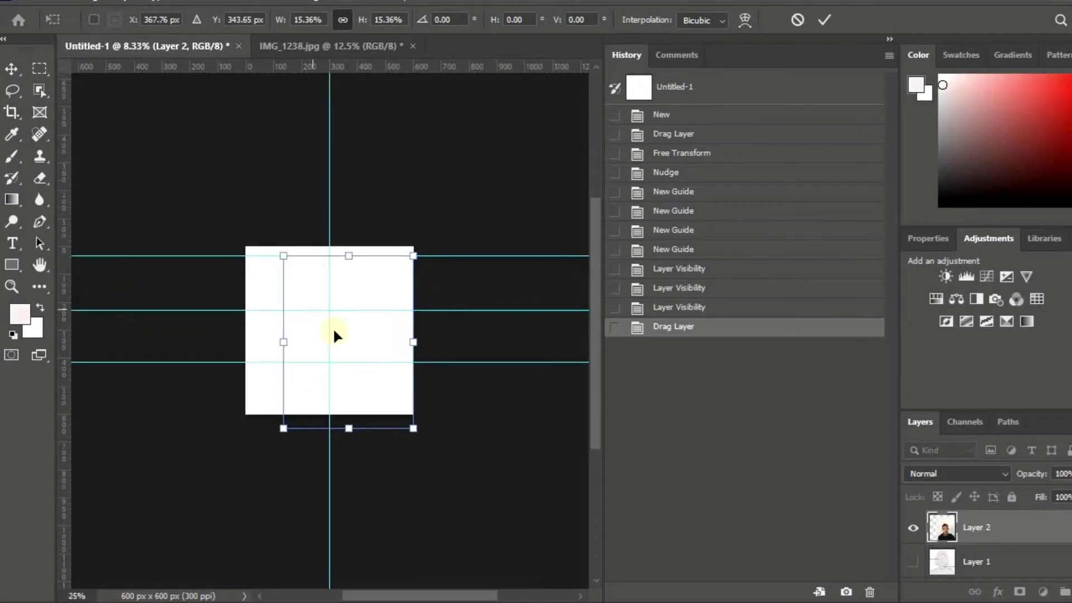
pyautogui.hotkey('ctrl', '+')
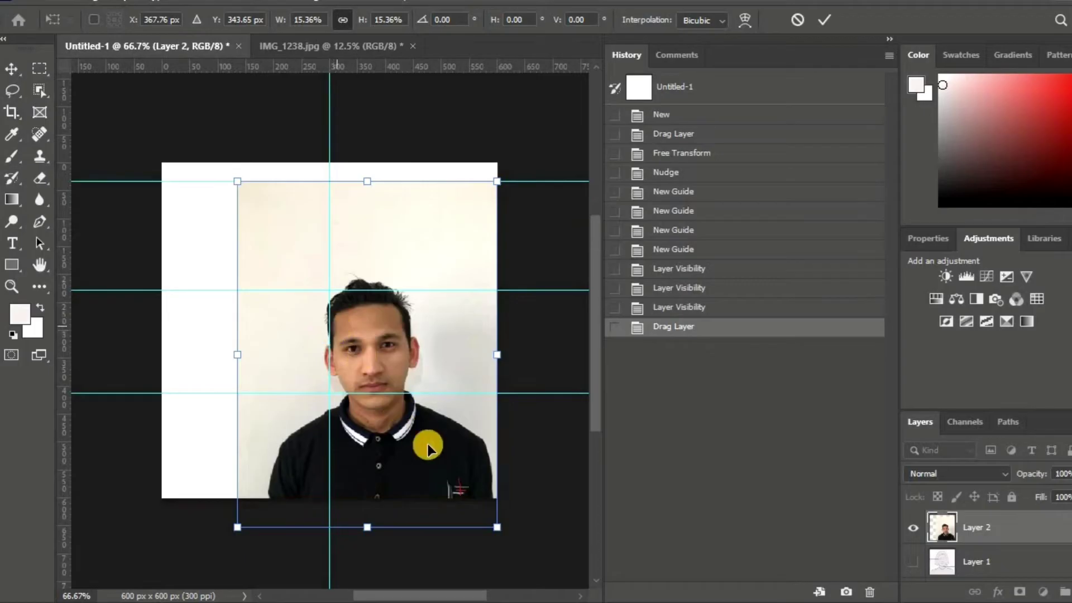
pyautogui.hotkey('ctrl', '-')
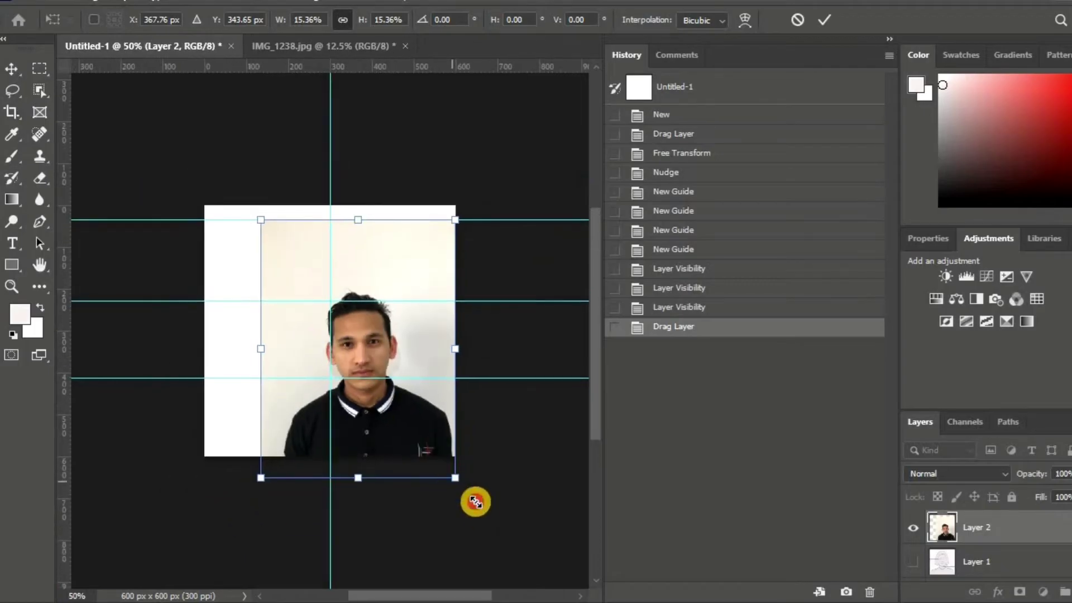
pyautogui.moveTo(474, 500); pyautogui.dragTo(450, 462)
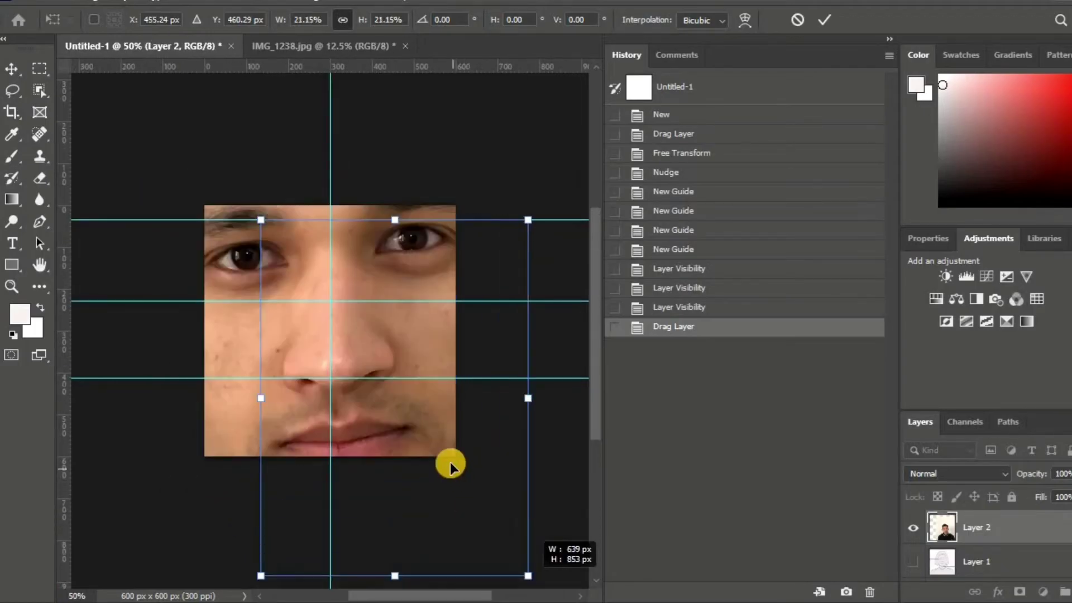
pyautogui.moveTo(425, 420); pyautogui.dragTo(353, 336)
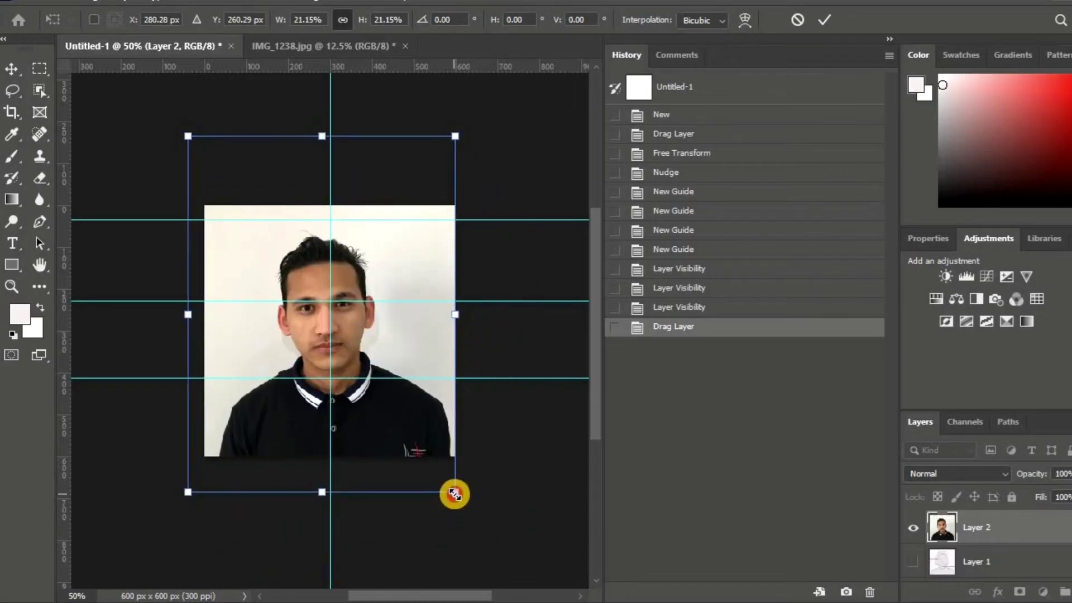
pyautogui.moveTo(454, 493); pyautogui.dragTo(510, 564)
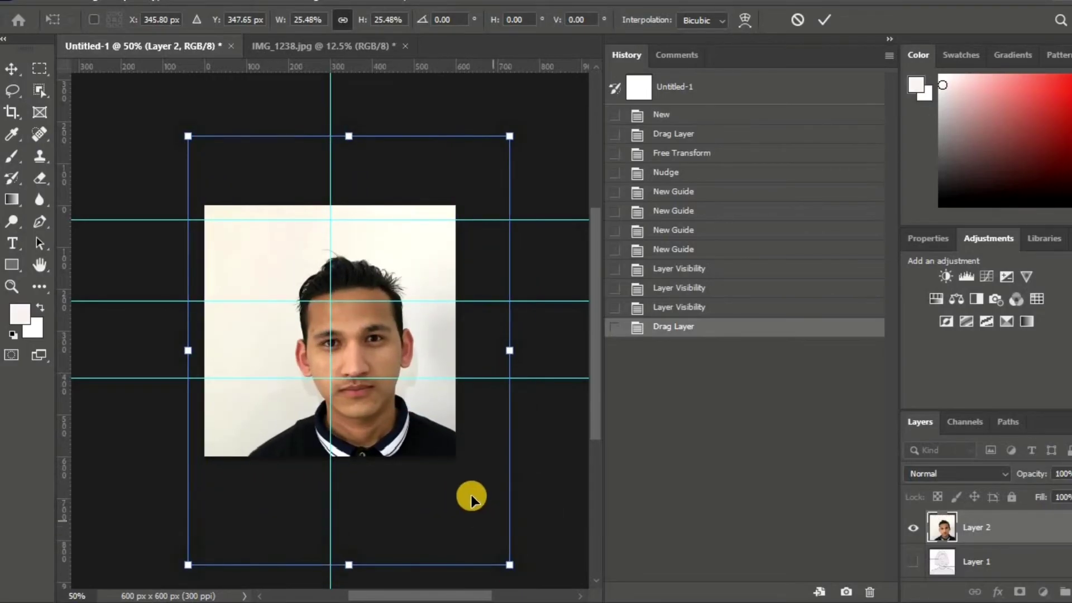
pyautogui.moveTo(453, 476); pyautogui.dragTo(439, 450)
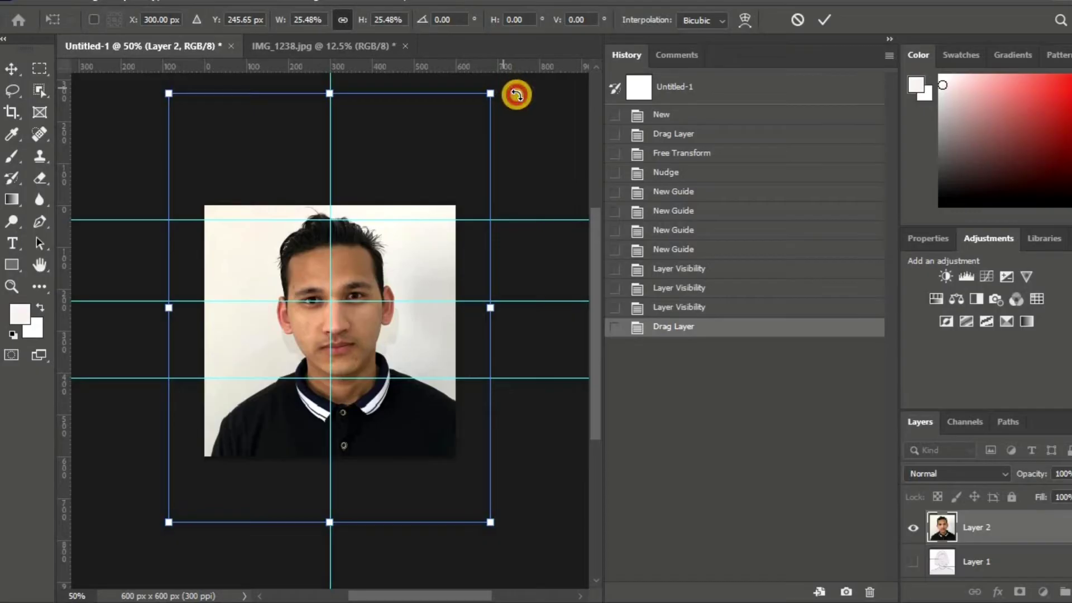
# Step: Rotate the portrait about 4.6° clockwise to level the eyes, and shift it slightly left toward the vertical guide
pyautogui.moveTo(515, 96); pyautogui.dragTo(522, 107)
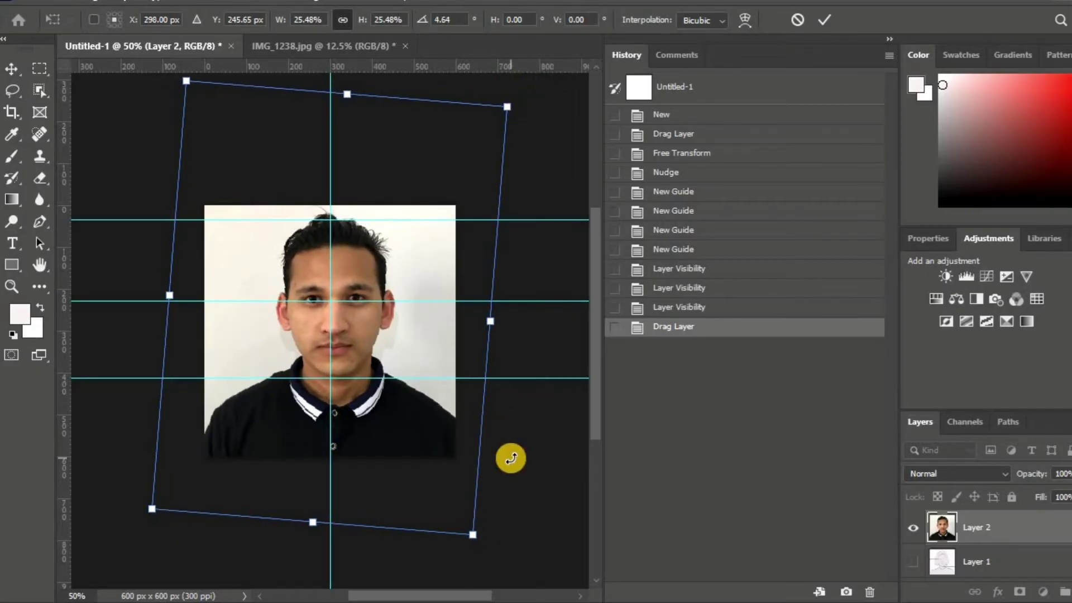
pyautogui.press('Left')
pyautogui.press('Left')
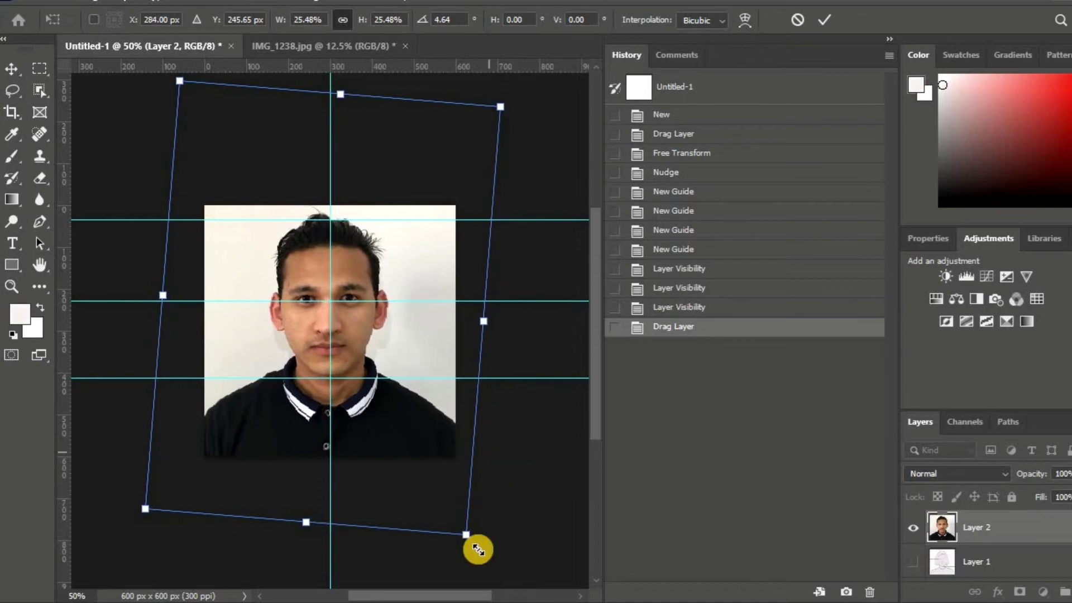
# Step: Enlarge the portrait to about 26.3%, nudge it until hair, eyes and chin line up with the guides, and apply the transform
pyautogui.moveTo(471, 535); pyautogui.dragTo(477, 550)
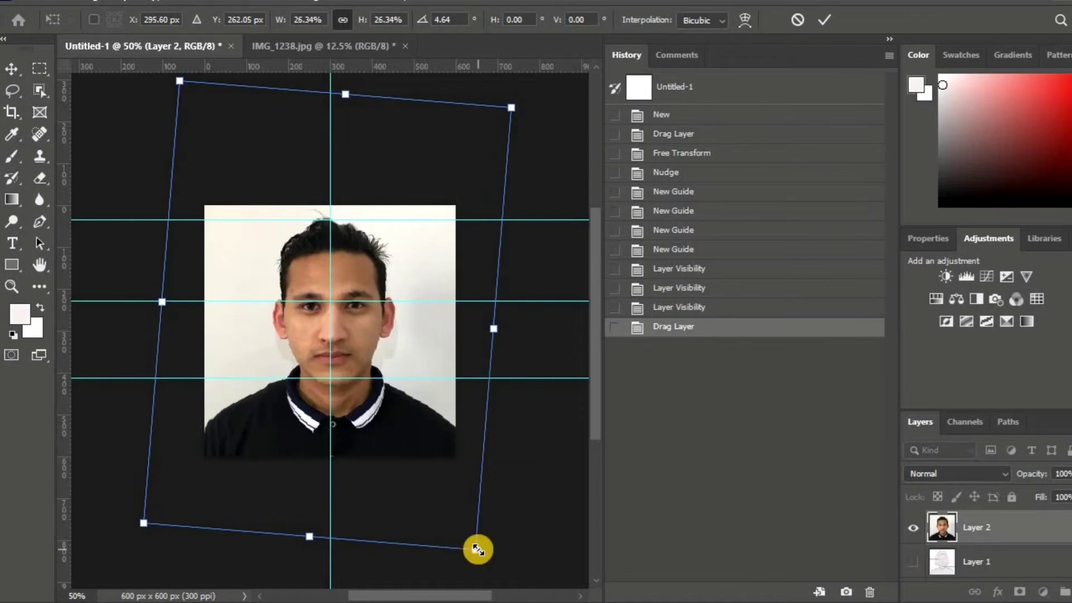
pyautogui.press('Up')
pyautogui.press('Up')
pyautogui.press('Up')
pyautogui.press('Up')
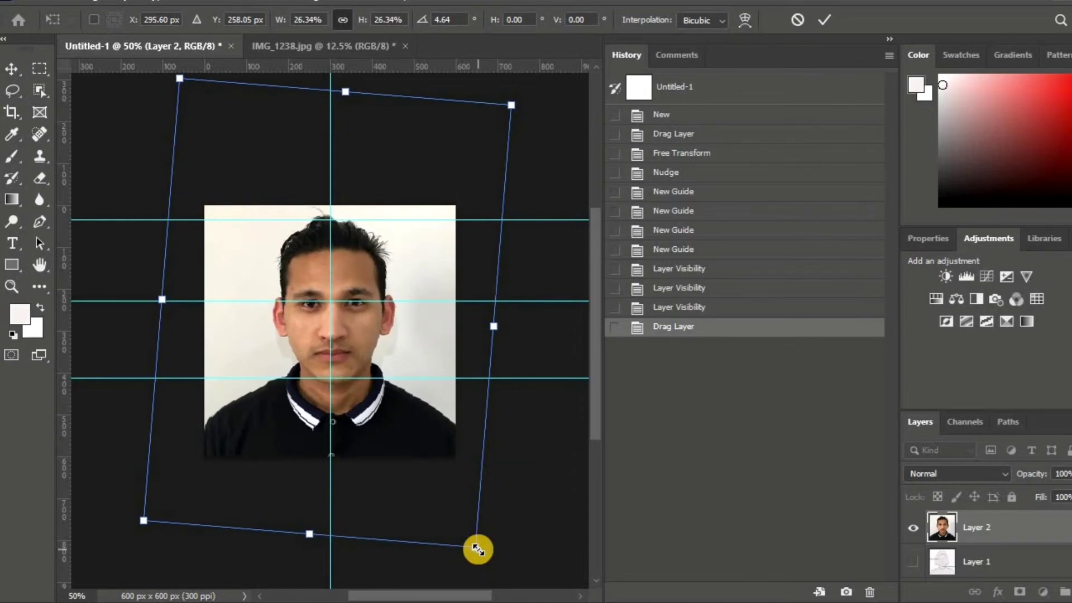
pyautogui.press('Up')
pyautogui.press('Up')
pyautogui.press('Up')
pyautogui.press('Up')
pyautogui.press('Up')
pyautogui.press('Up')
pyautogui.press('Left')
pyautogui.press('Left')
pyautogui.press('Left')
pyautogui.press('Left')
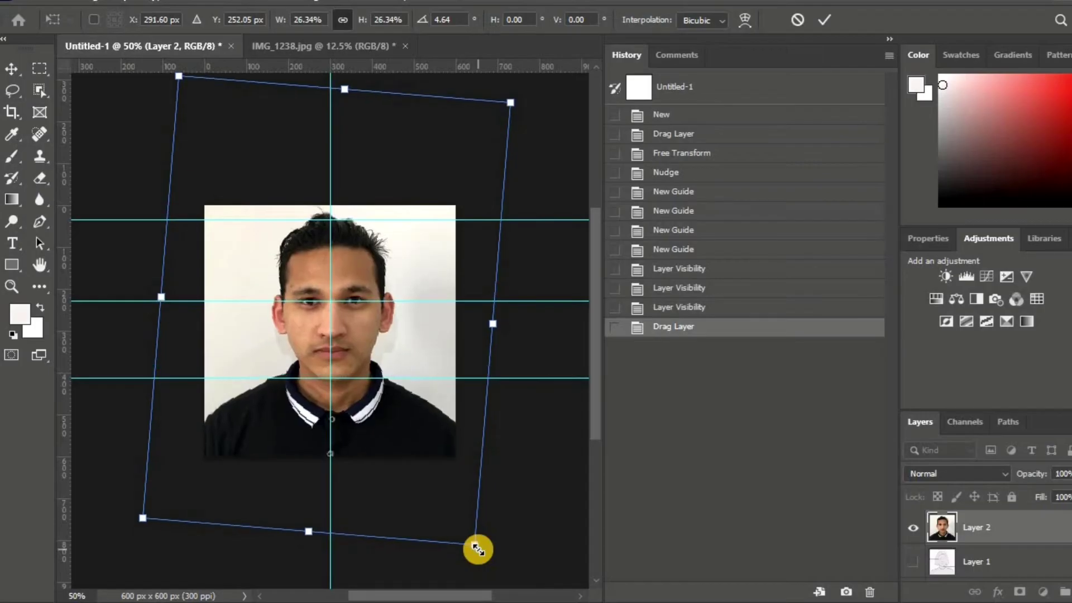
pyautogui.press('Down')
pyautogui.press('Down')
pyautogui.press('Return')
# Step: Show the template layer and repeatedly toggle the portrait layer's visibility to compare the face with the template
pyautogui.click(913, 562)
pyautogui.doubleClick(913, 527)
pyautogui.click(913, 527)
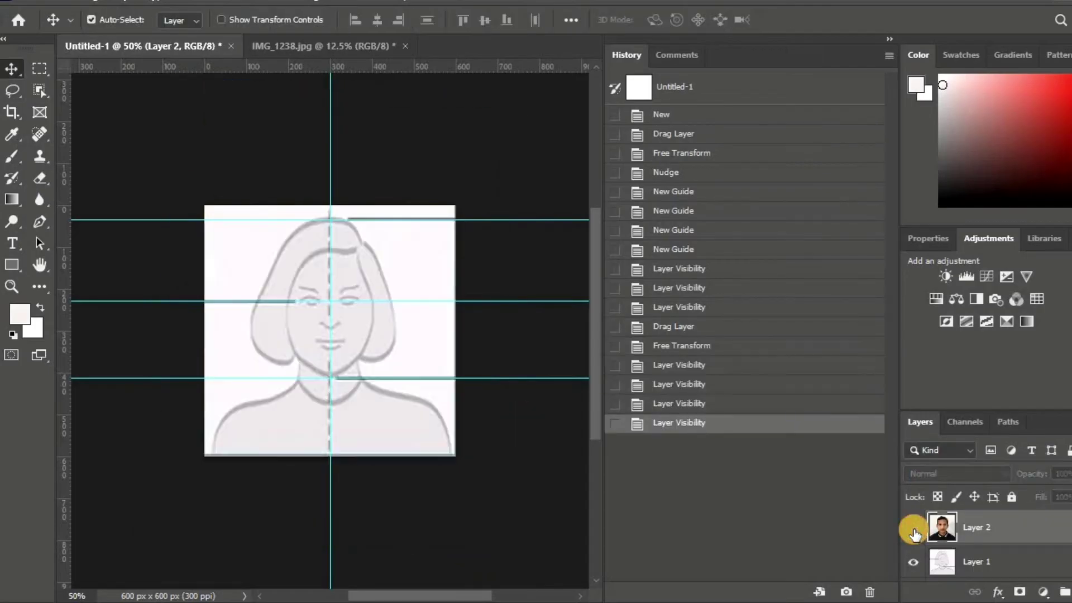
pyautogui.click(913, 528)
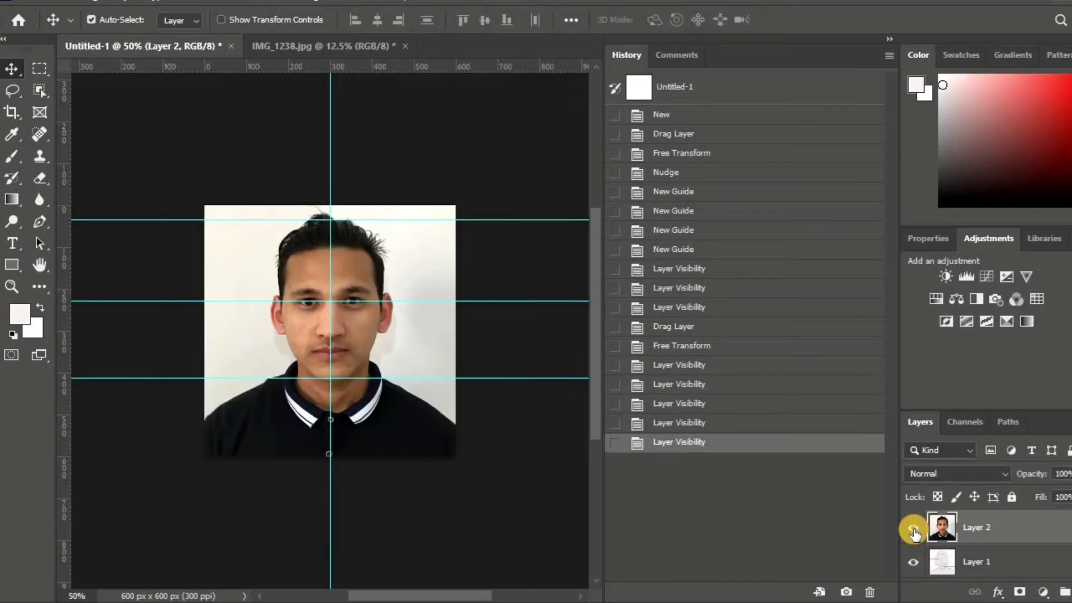
pyautogui.click(913, 529)
pyautogui.click(914, 530)
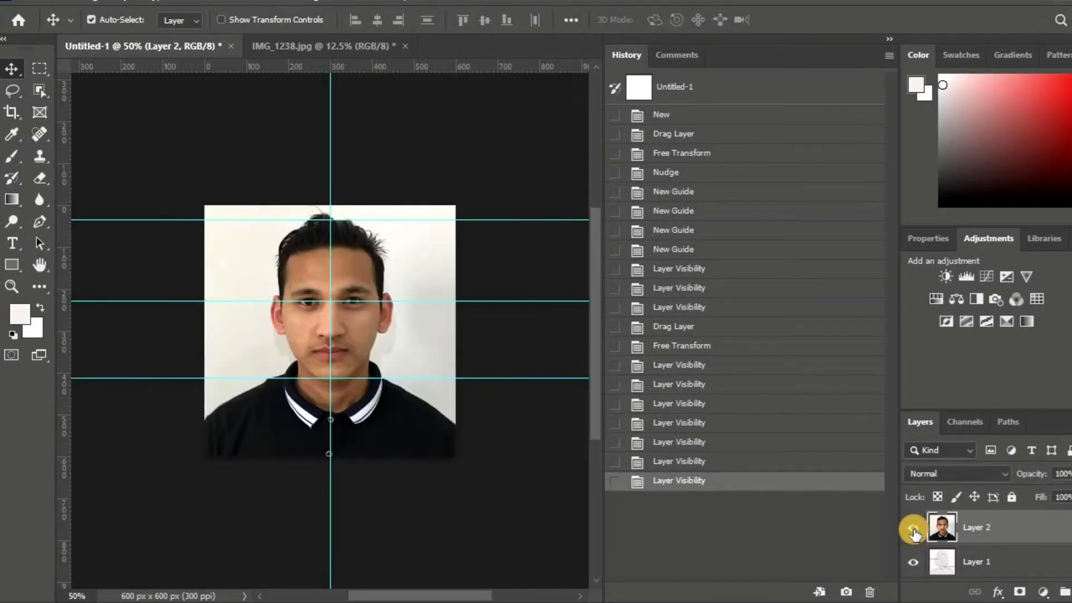
pyautogui.click(913, 531)
pyautogui.click(914, 531)
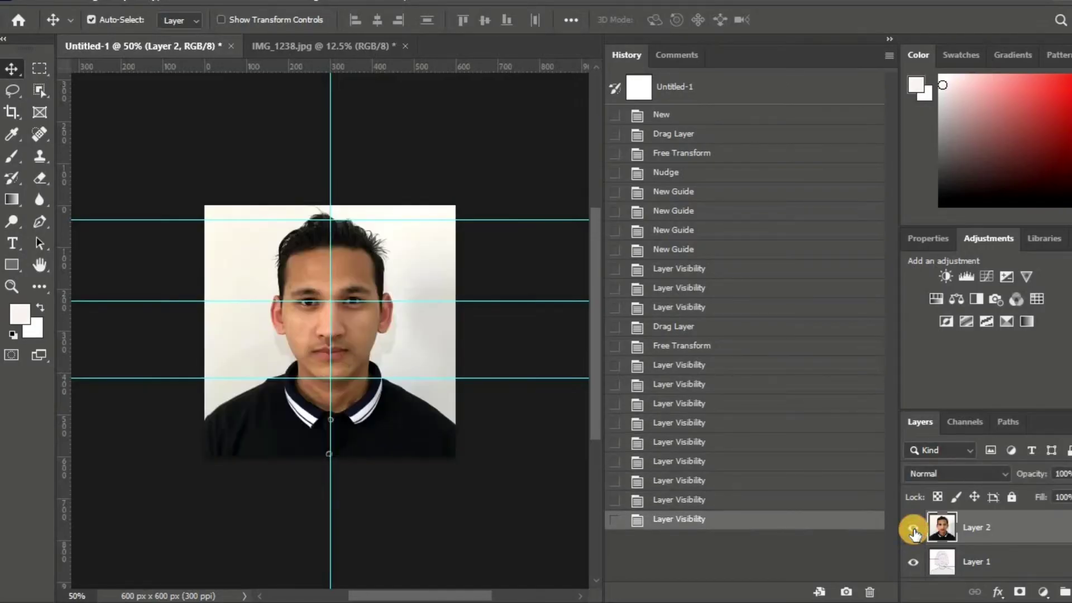
pyautogui.click(913, 531)
pyautogui.click(914, 530)
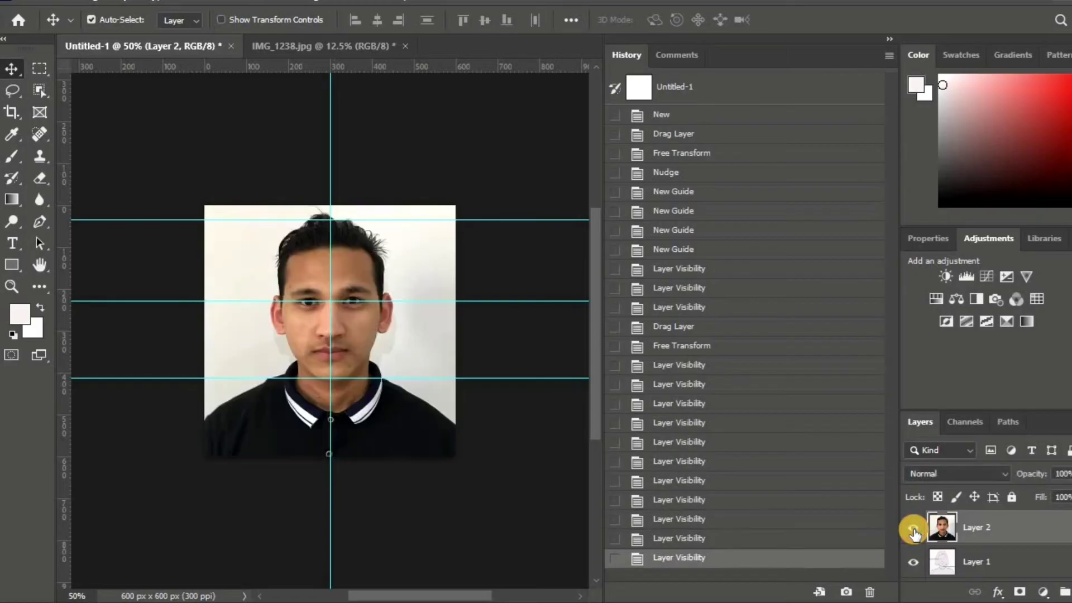
# Step: Look through the portrait layer's properties for the background removal and subject selection quick actions
pyautogui.click(928, 239)
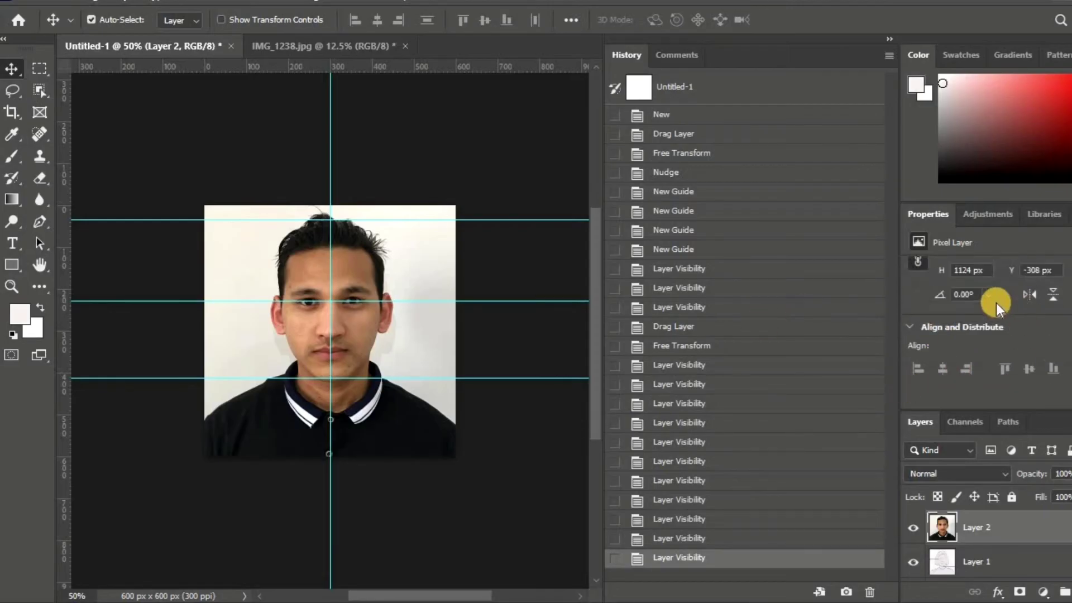
pyautogui.scroll(-2, 996, 303)
pyautogui.scroll(-2, 982, 323)
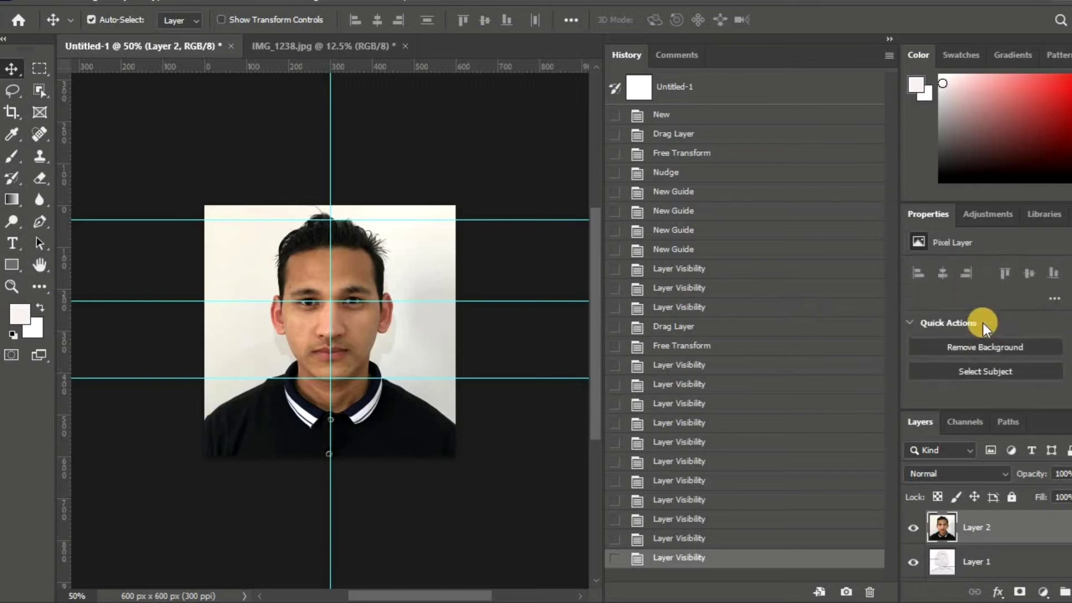
pyautogui.scroll(3, 938, 312)
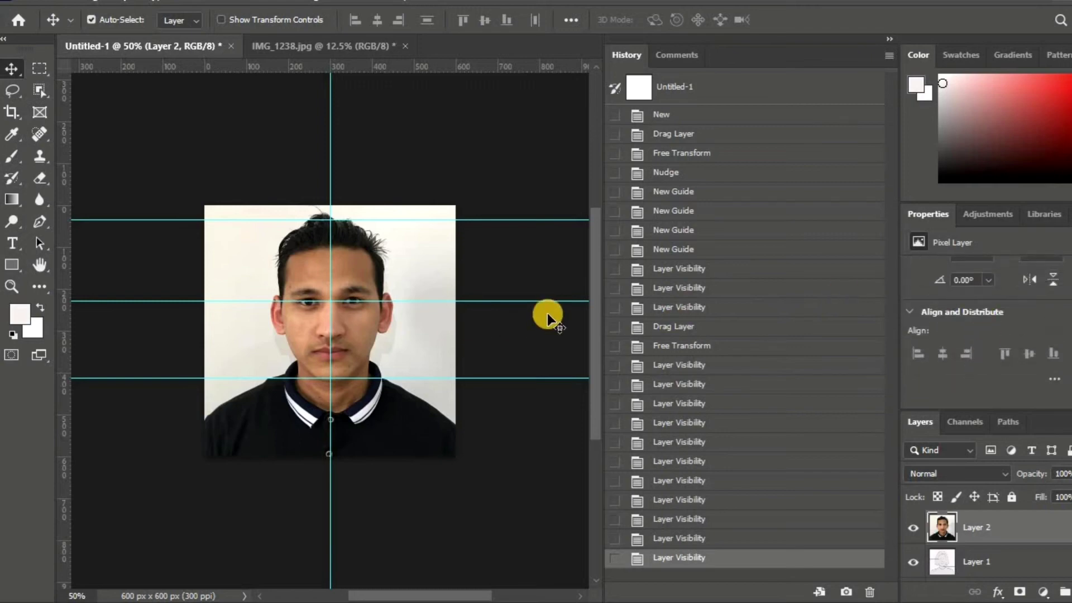
# Step: Export the photo with Save for Web as a high-quality 600 x 600 px JPEG named photoshop on the Desktop
pyautogui.hotkey('ctrl', 'alt', 'shift', 's')
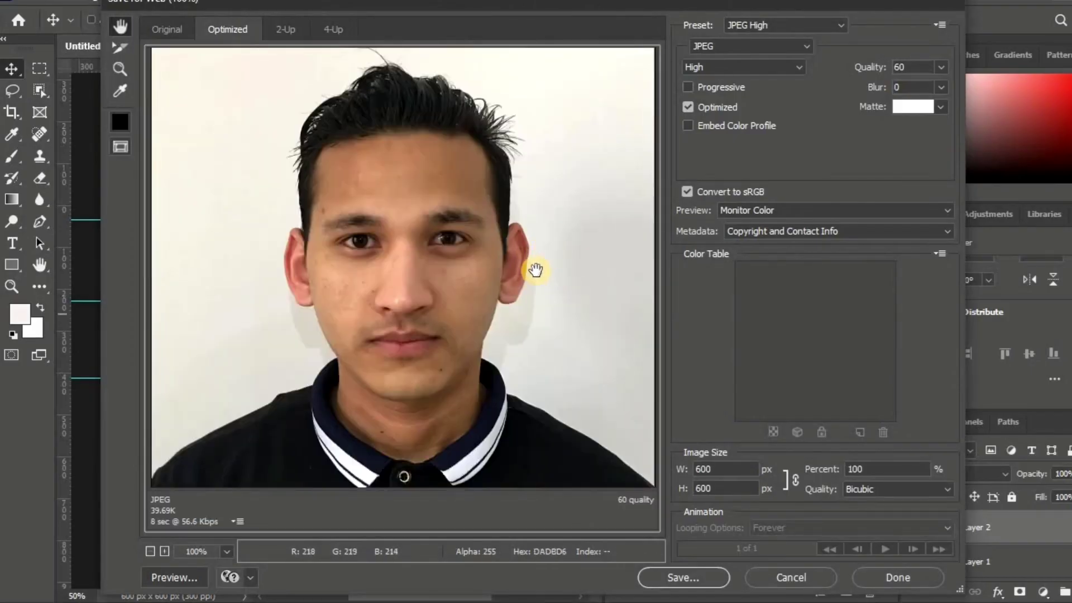
pyautogui.click(728, 46)
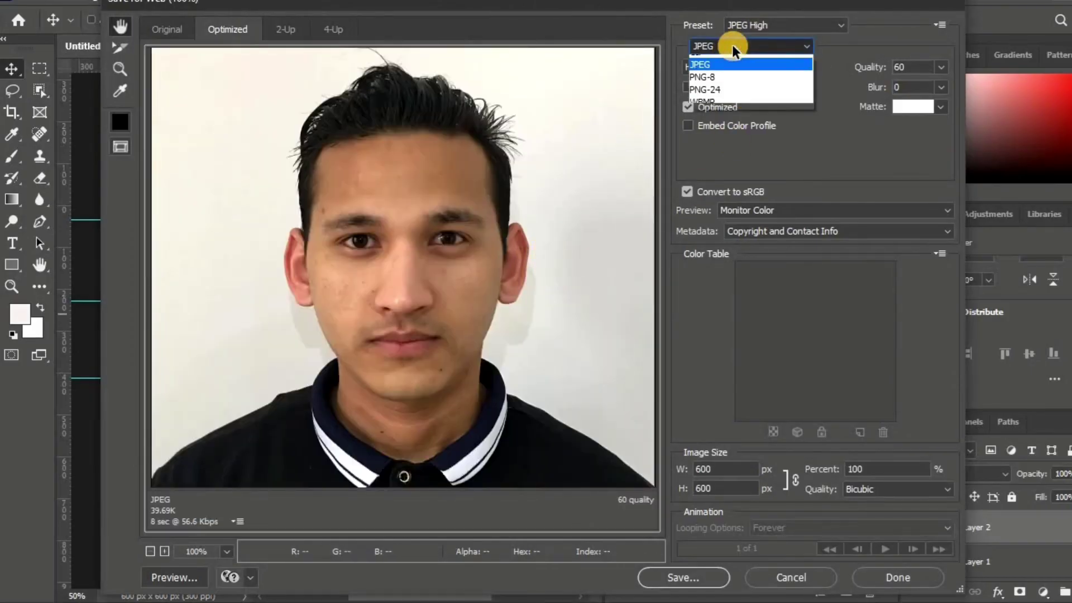
pyautogui.click(721, 74)
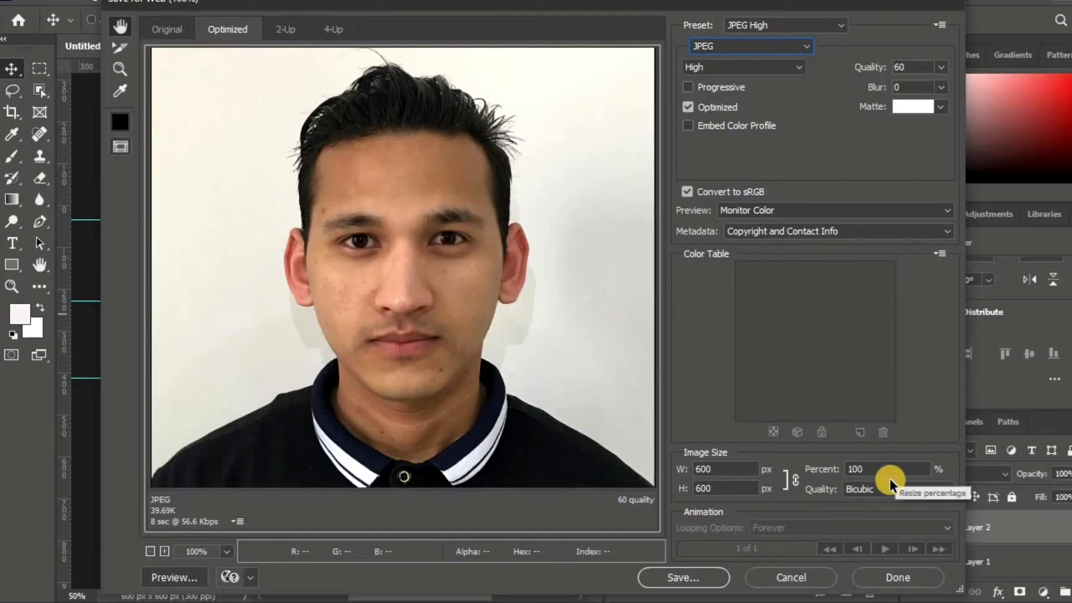
pyautogui.click(678, 578)
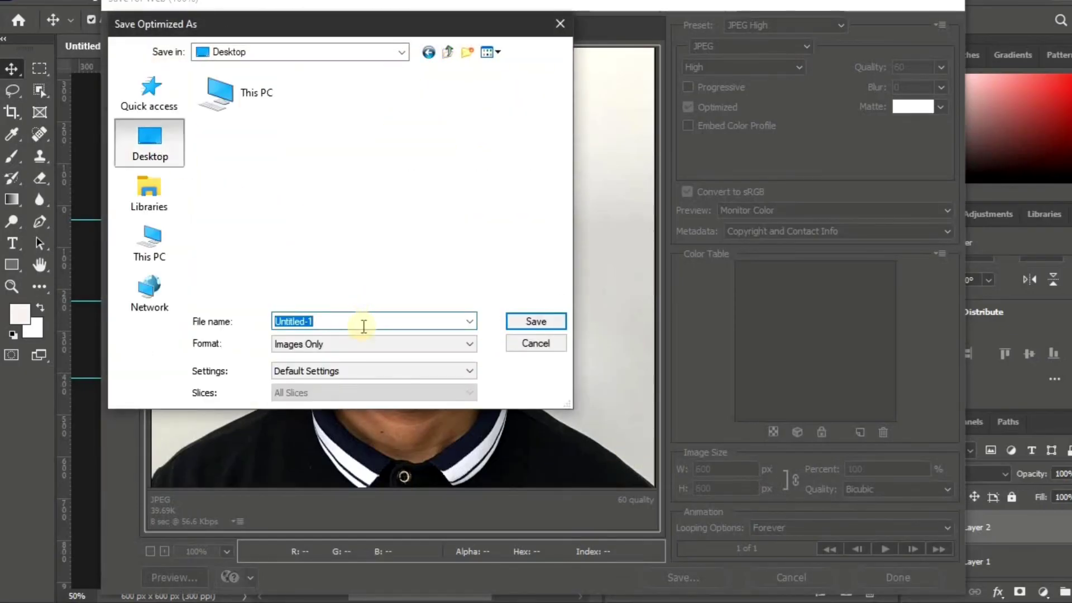
pyautogui.click(363, 326)
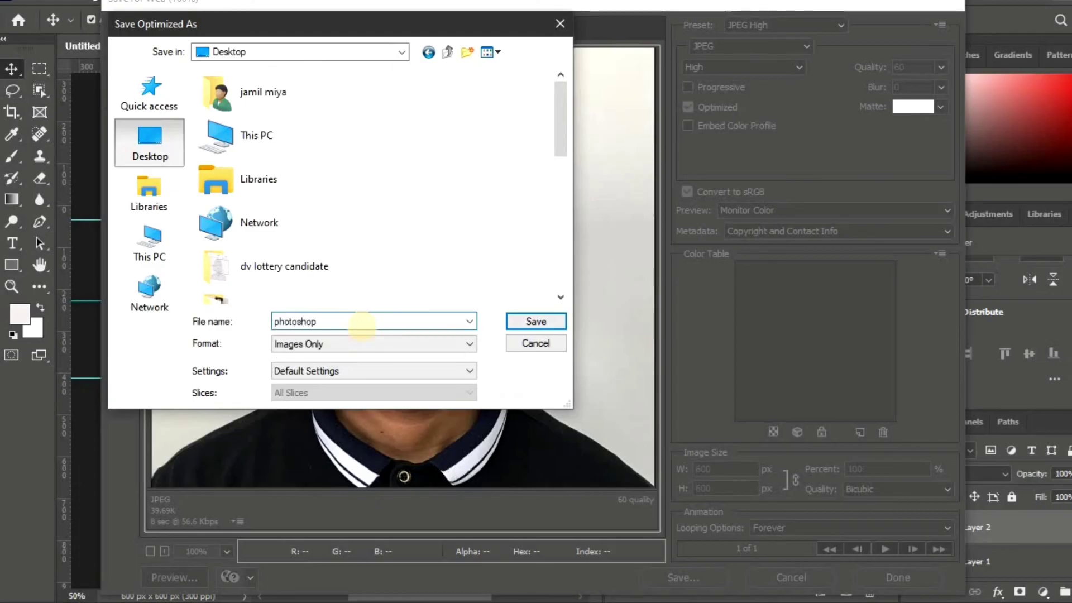
pyautogui.doubleClick(362, 324)
pyautogui.press('Return')
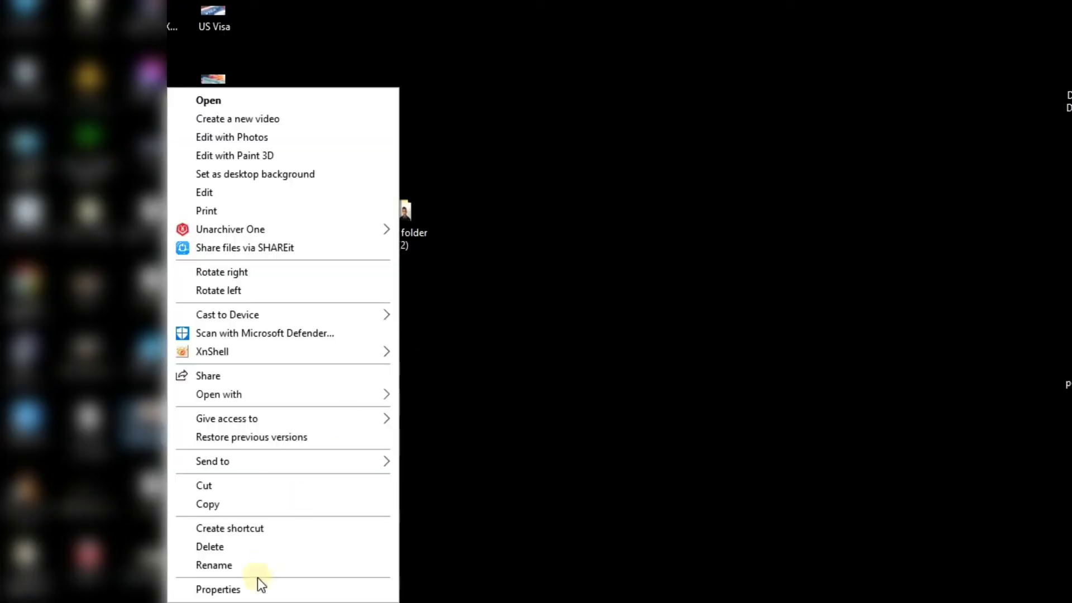
# Step: Switch to the Windows desktop and examine the exported photoshop.jpg's properties for its type, file size, dimensions and bit depth
pyautogui.click(240, 589)
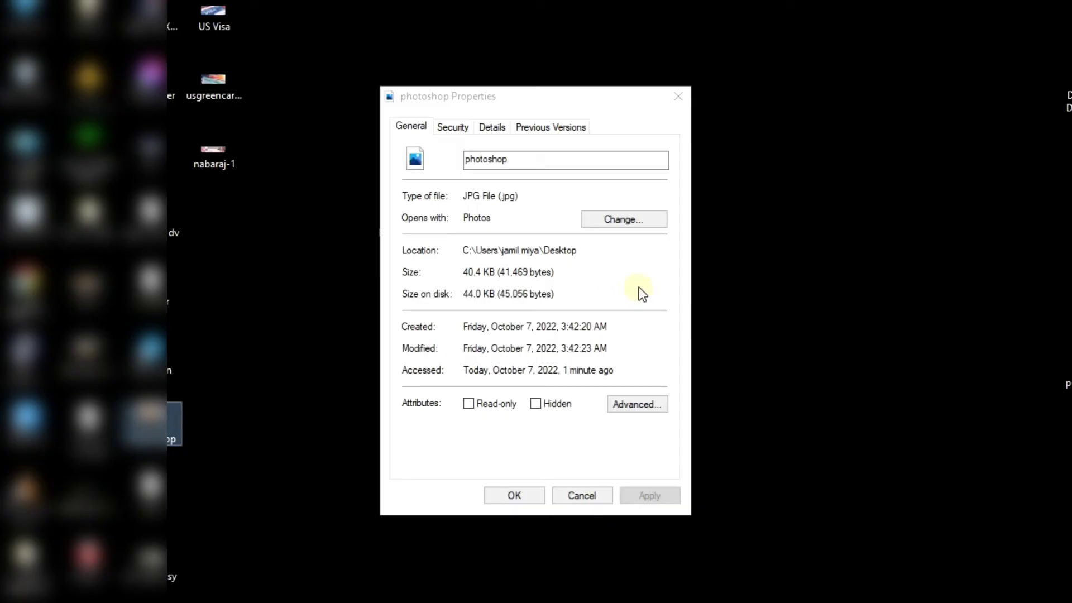
pyautogui.click(491, 128)
pyautogui.click(490, 130)
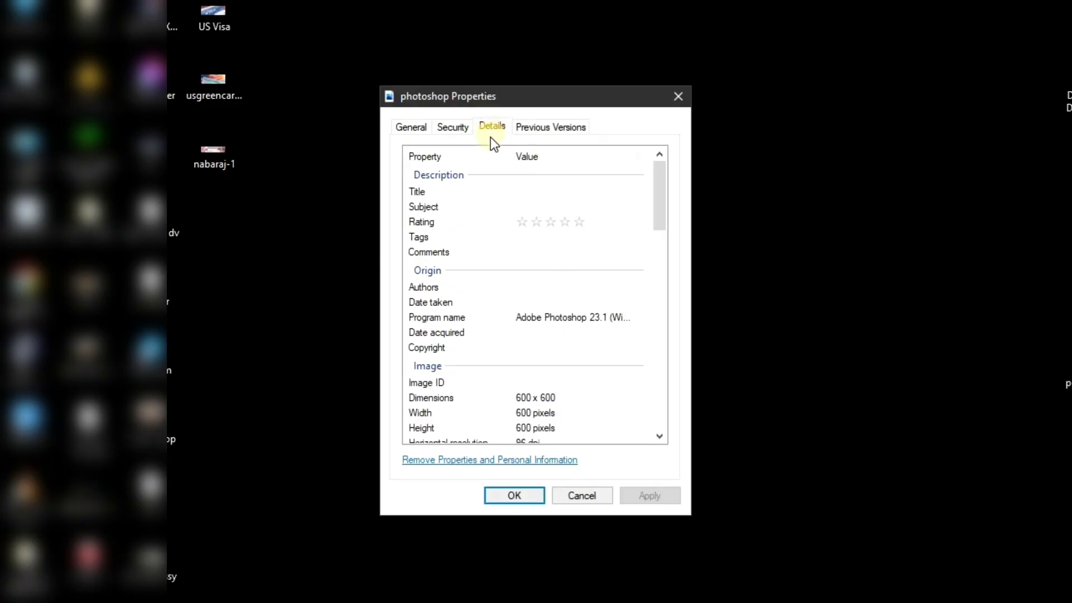
pyautogui.scroll(-3, 662, 232)
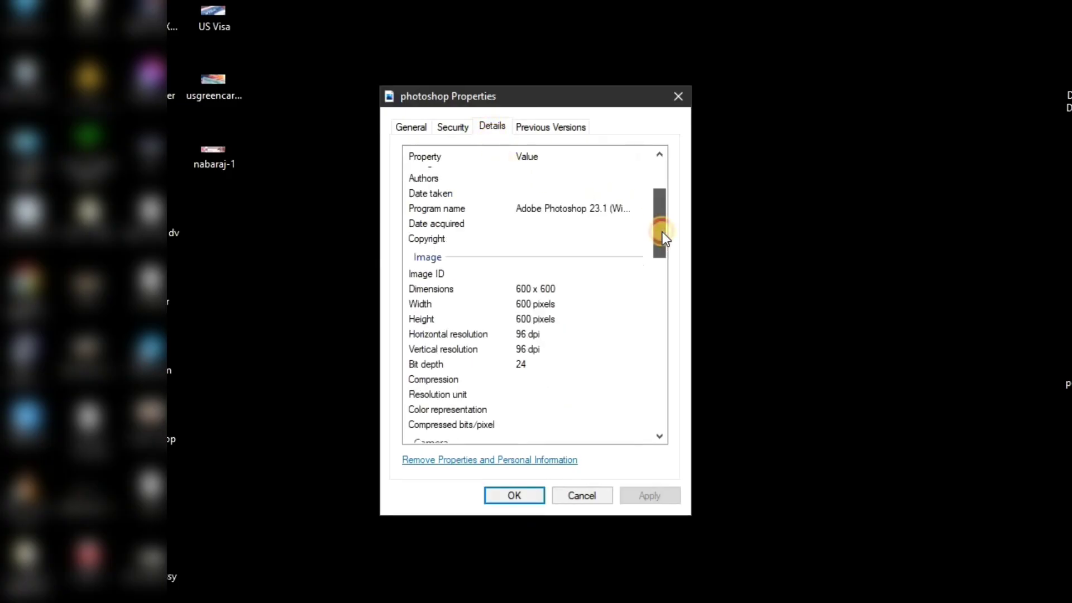
pyautogui.moveTo(662, 240); pyautogui.dragTo(672, 314)
pyautogui.click(658, 380)
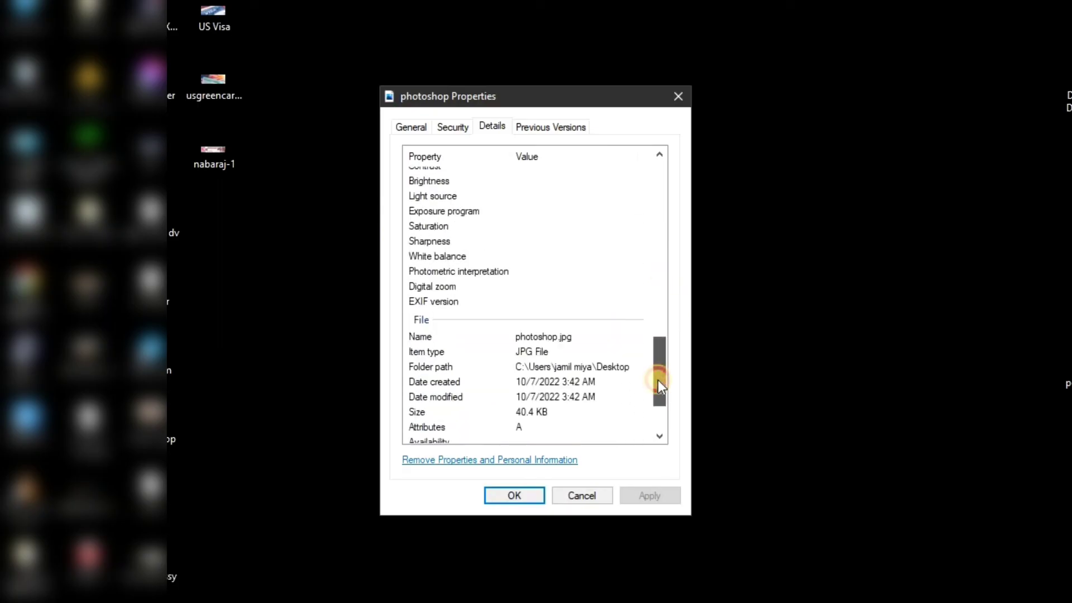
# Step: Review the remaining file details of photoshop.jpg, close its properties and open the exported image for viewing
pyautogui.scroll(11, 642, 259)
pyautogui.scroll(-14, 642, 329)
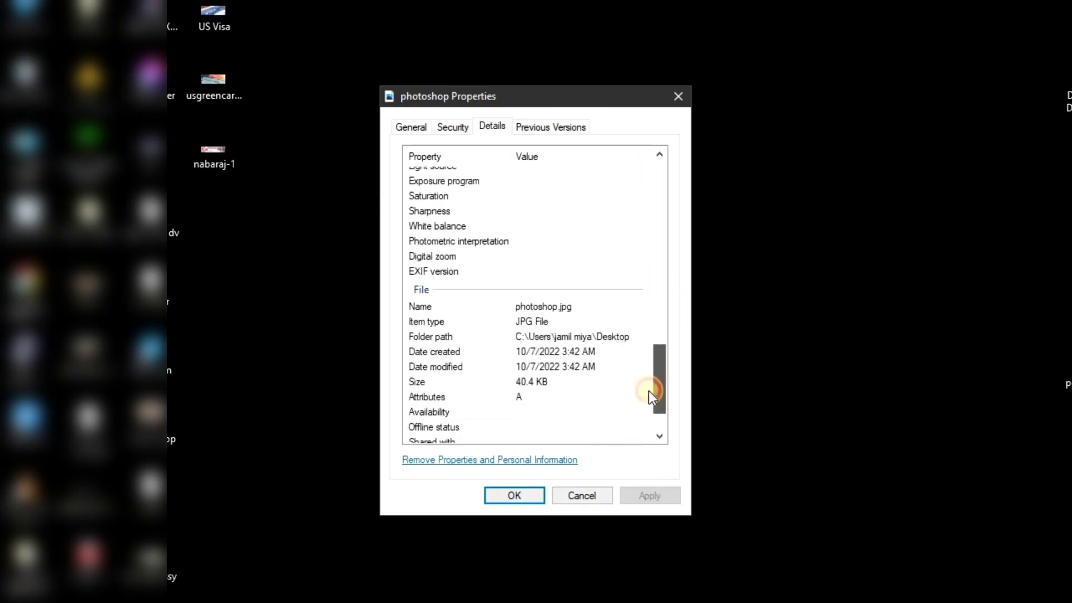
pyautogui.click(520, 502)
pyautogui.click(168, 440)
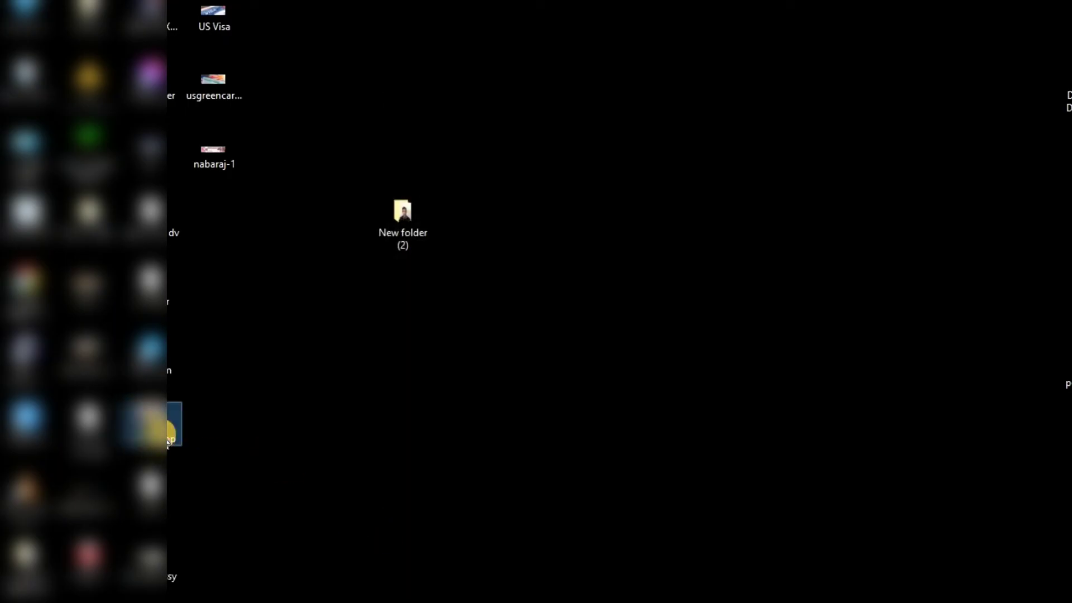
pyautogui.doubleClick(169, 438)
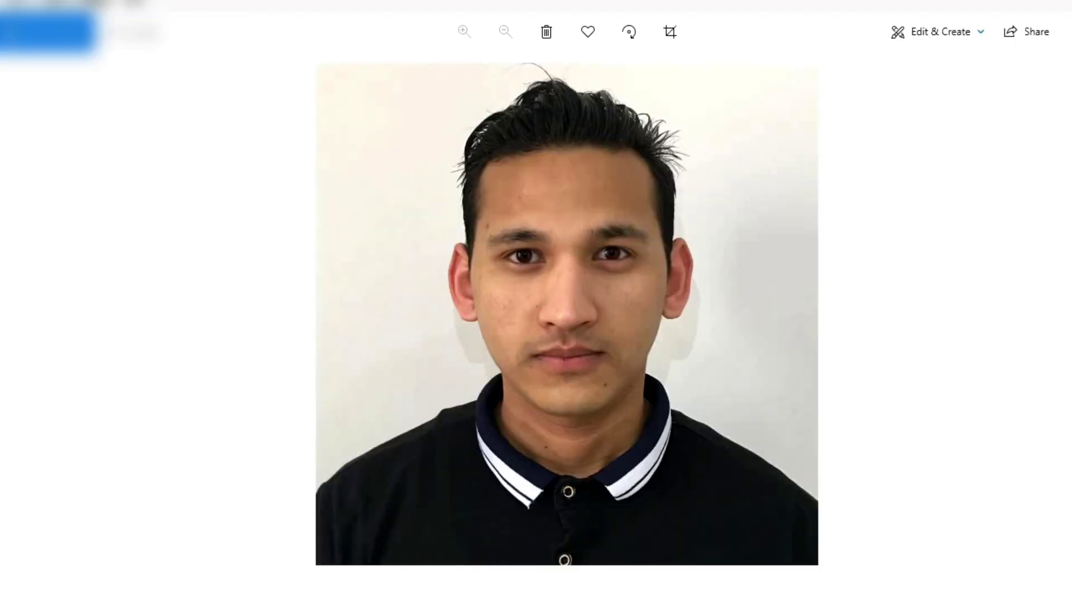
pyautogui.doubleClick(748, 225)
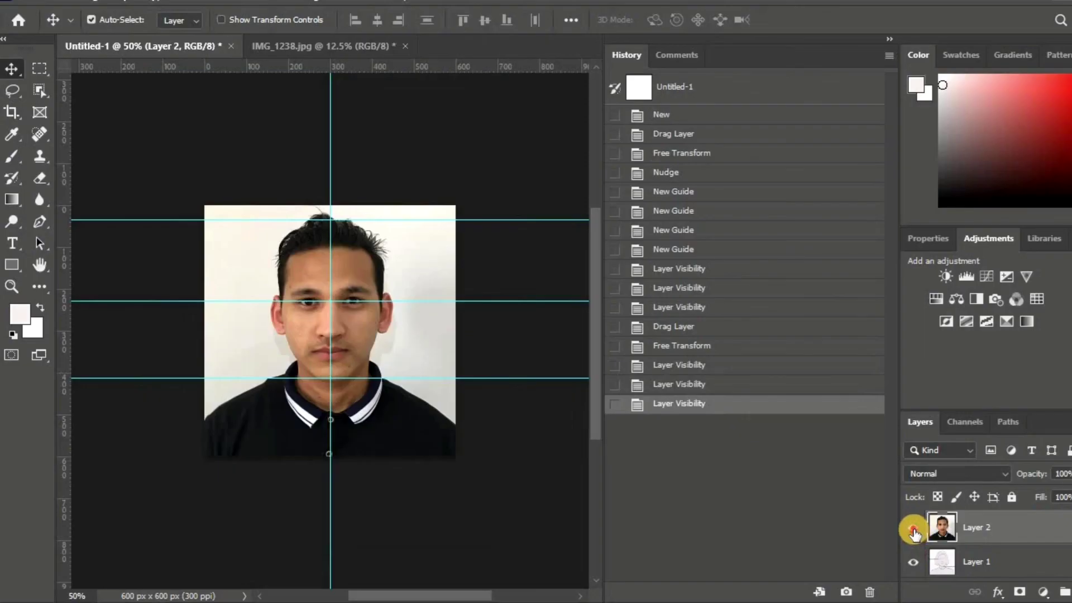
# Step: Switch back to Photoshop and repeatedly toggle Layer 2's visibility to compare the portrait's head, eyes and chin with the template
pyautogui.click(913, 527)
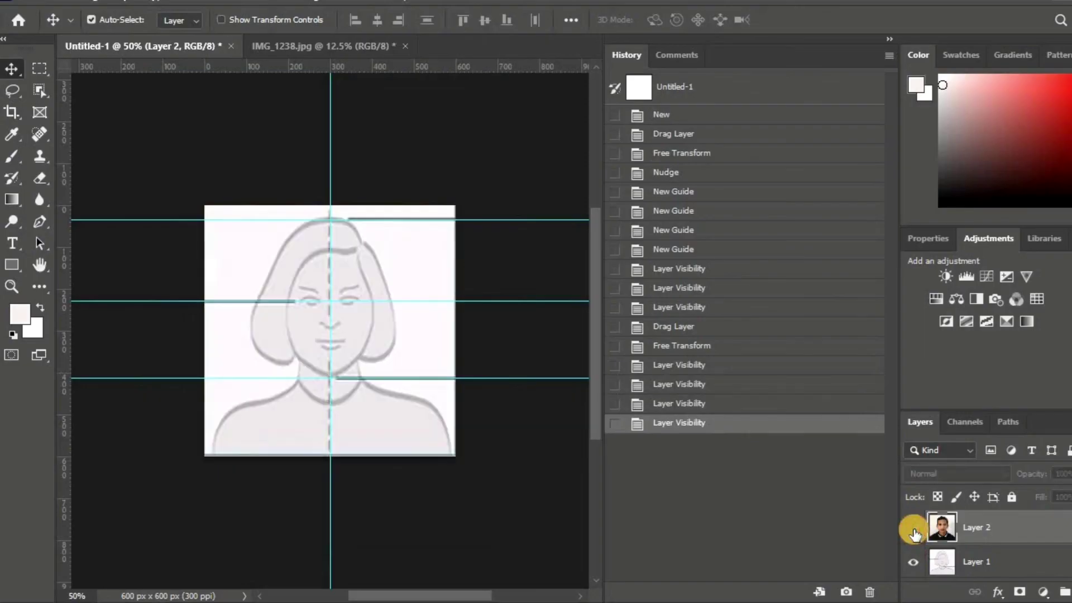
pyautogui.click(913, 527)
pyautogui.click(914, 527)
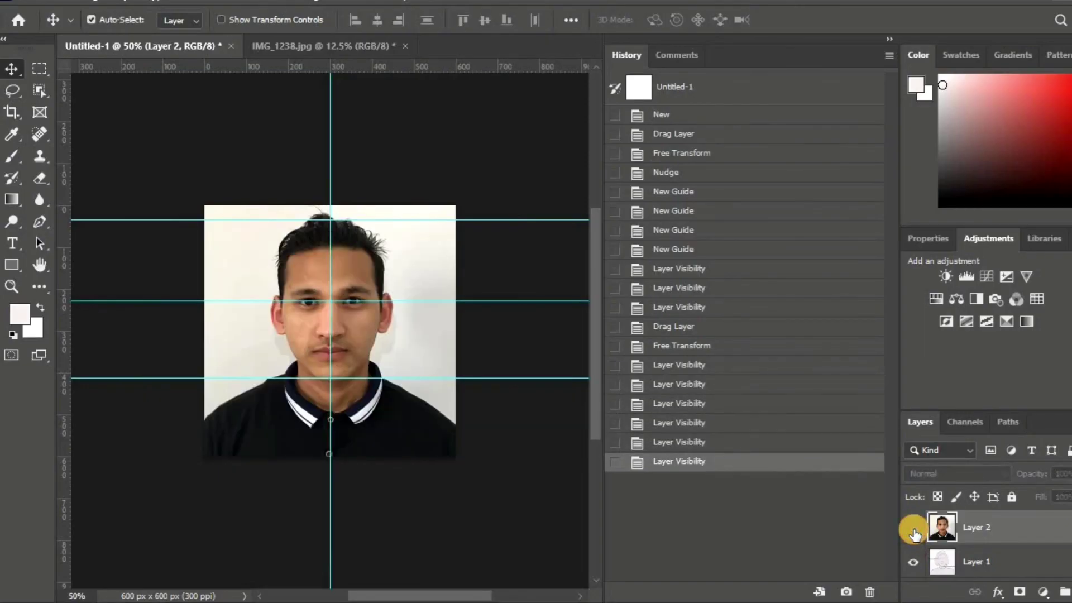
pyautogui.click(913, 527)
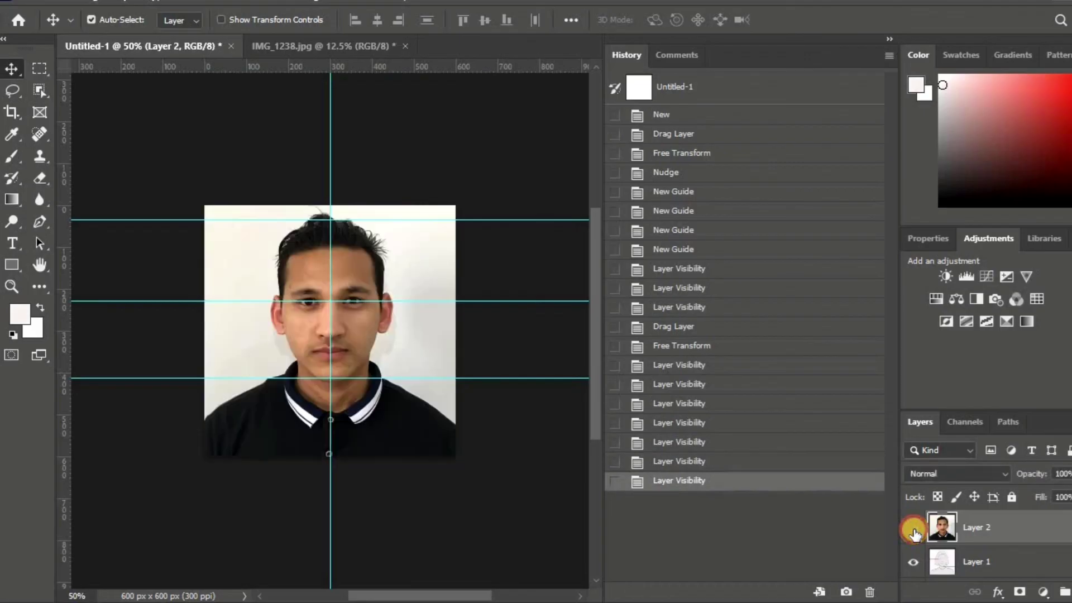
pyautogui.click(914, 527)
pyautogui.click(913, 527)
pyautogui.click(913, 527)
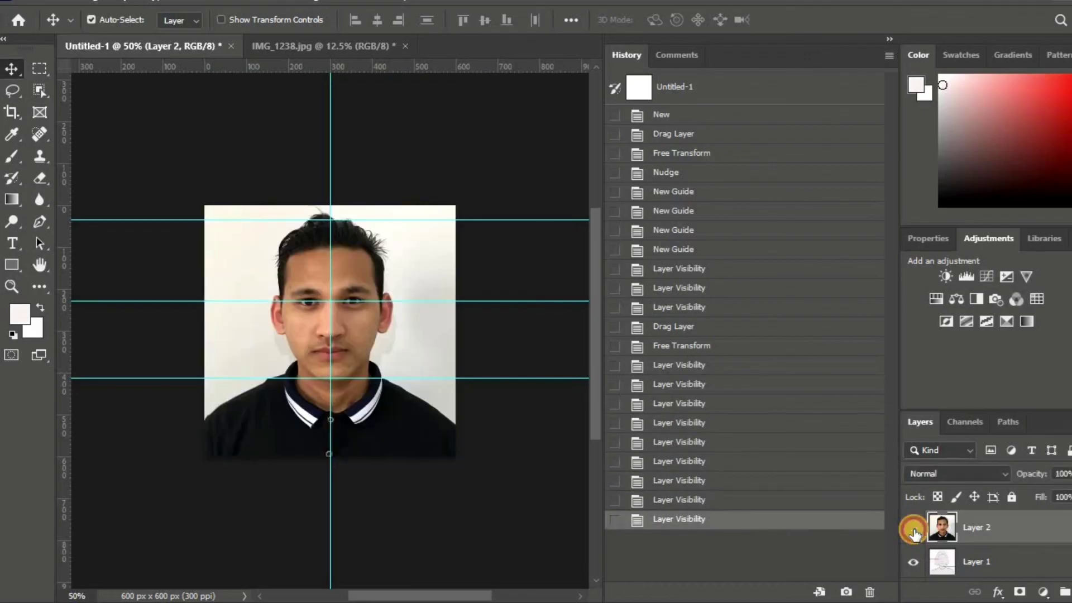
pyautogui.click(914, 527)
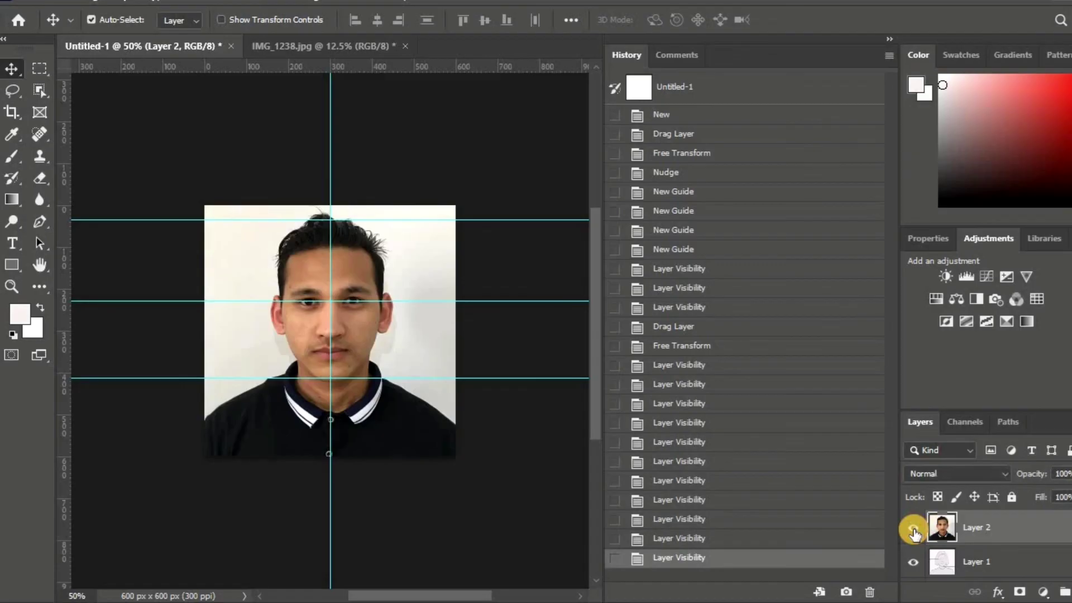